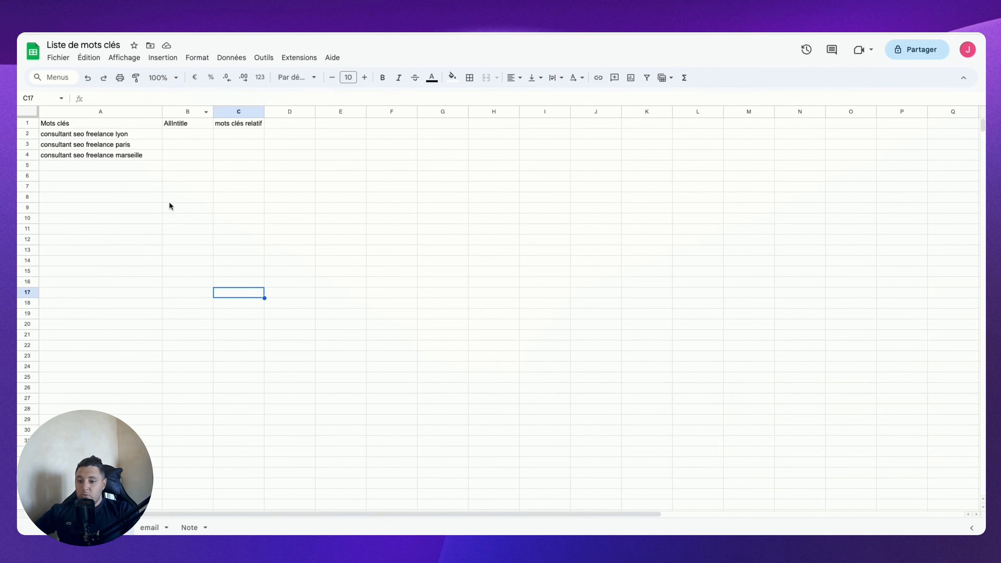
Step: Review the keyword entries listed in the Mots clés column of the spreadsheet
{"action": "left_click", "coordinate": [169, 200]}
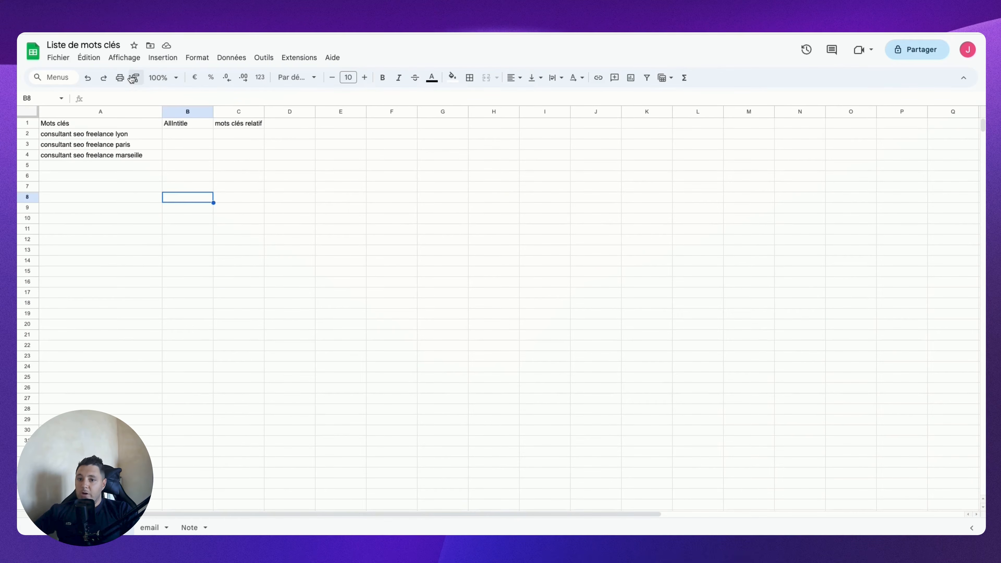
{"action": "left_click", "coordinate": [95, 137]}
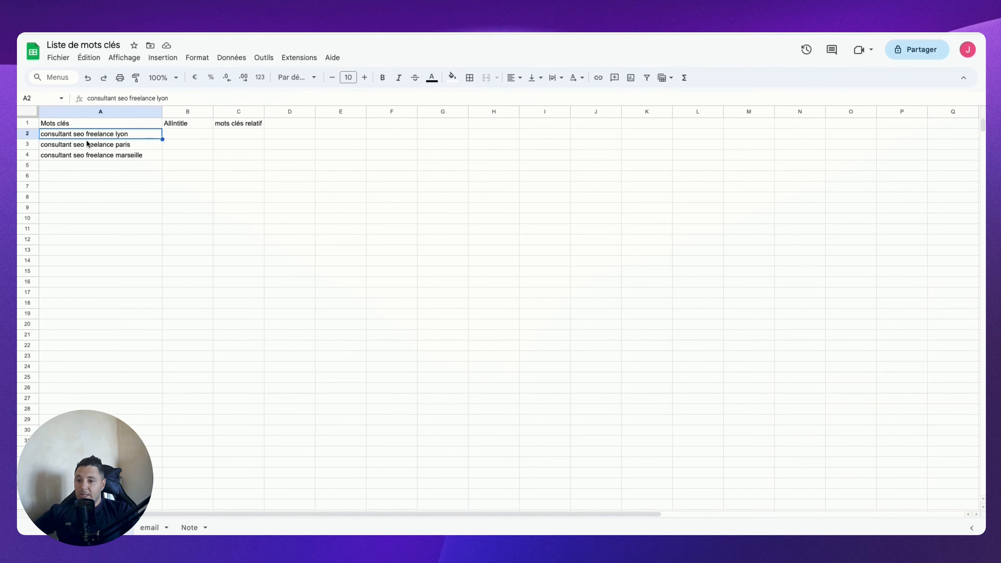
{"action": "left_click", "coordinate": [65, 148]}
{"action": "left_click", "coordinate": [73, 135]}
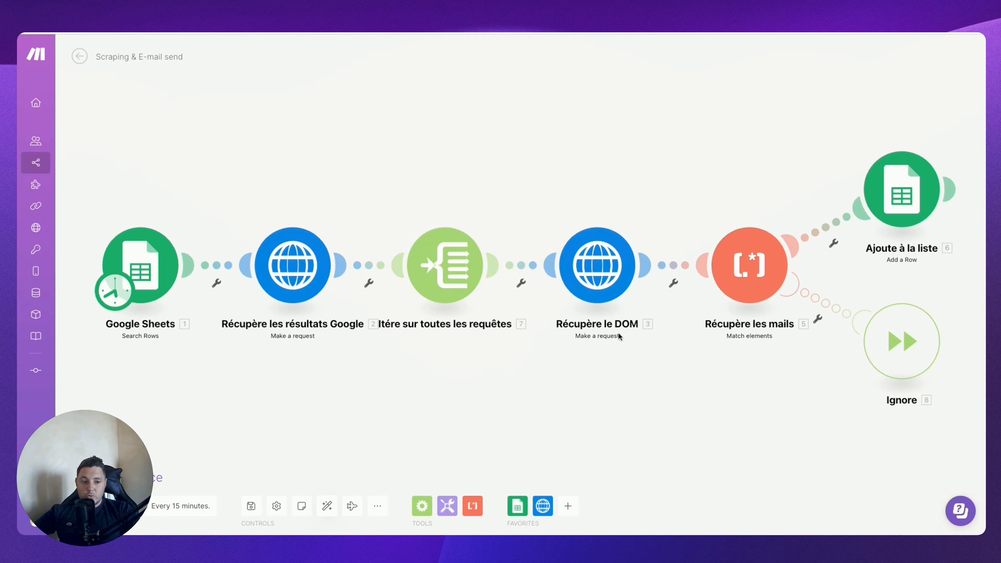
Step: Switch to Make and run the Scraping & E-mail send scenario once
{"action": "scroll", "coordinate": [492, 277], "scroll_direction": "down", "scroll_amount": 1}
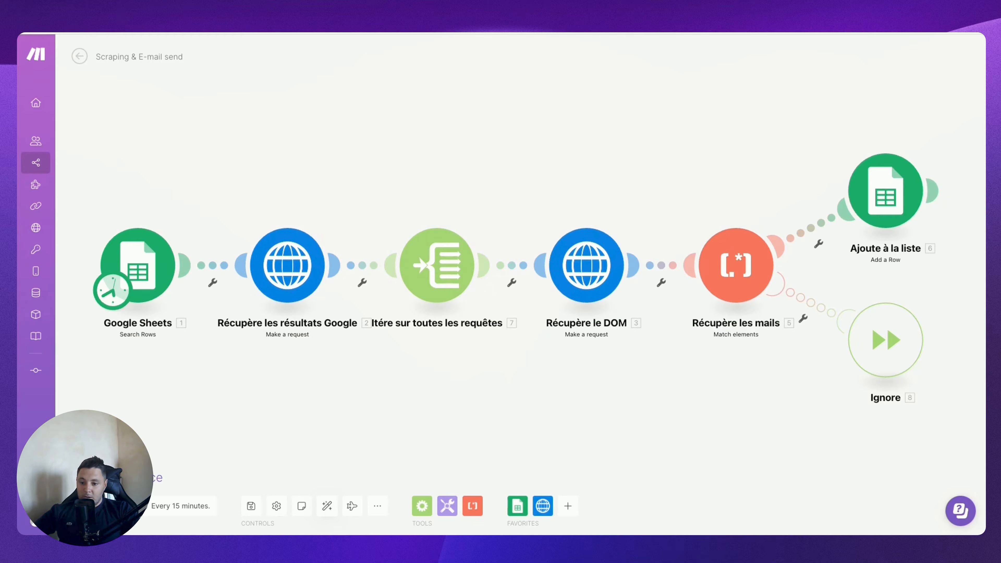
{"action": "left_click", "coordinate": [118, 478]}
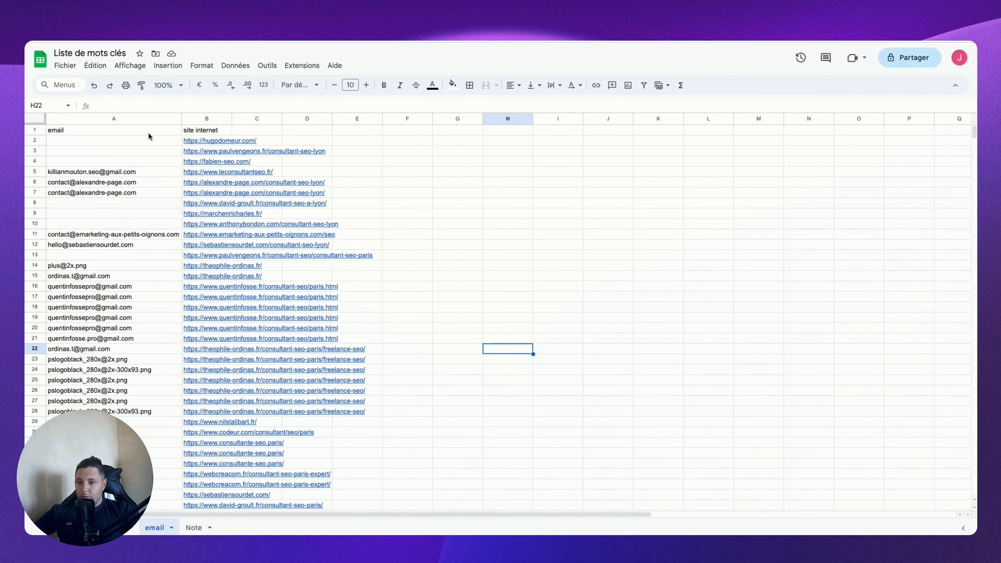
Step: In the email sheet of Liste de mots clés, add a filter to the data and show only rows with a blank email
{"action": "left_click", "coordinate": [124, 130]}
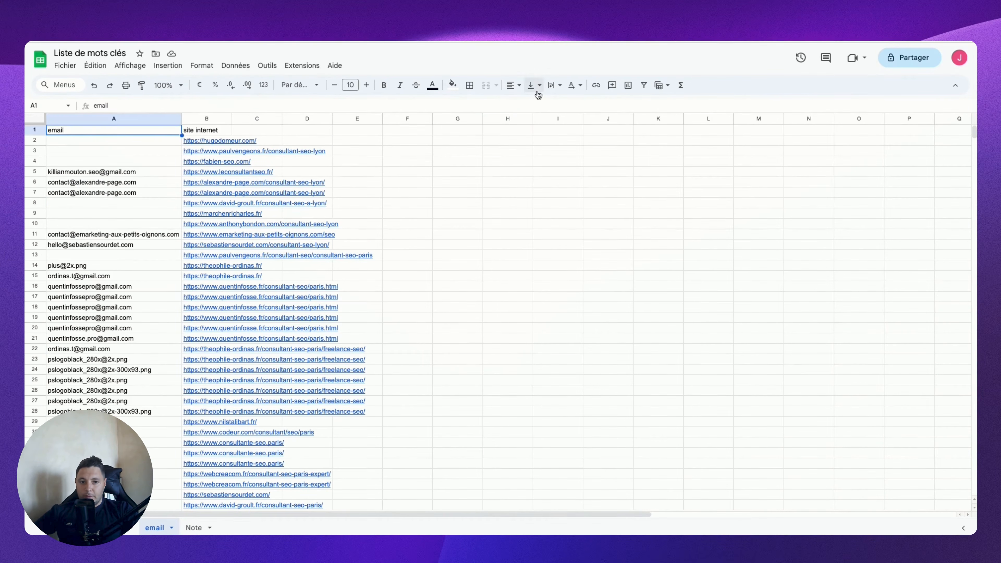
{"action": "left_click", "coordinate": [643, 85]}
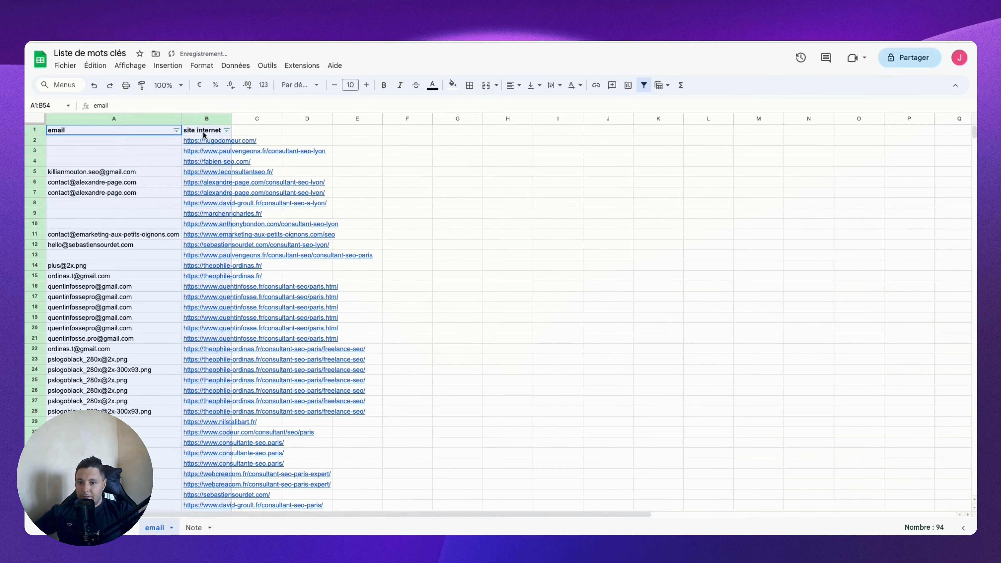
{"action": "left_click", "coordinate": [183, 133]}
{"action": "left_click", "coordinate": [176, 131]}
{"action": "left_click", "coordinate": [105, 253]}
{"action": "left_click", "coordinate": [76, 296]}
{"action": "left_click", "coordinate": [154, 377]}
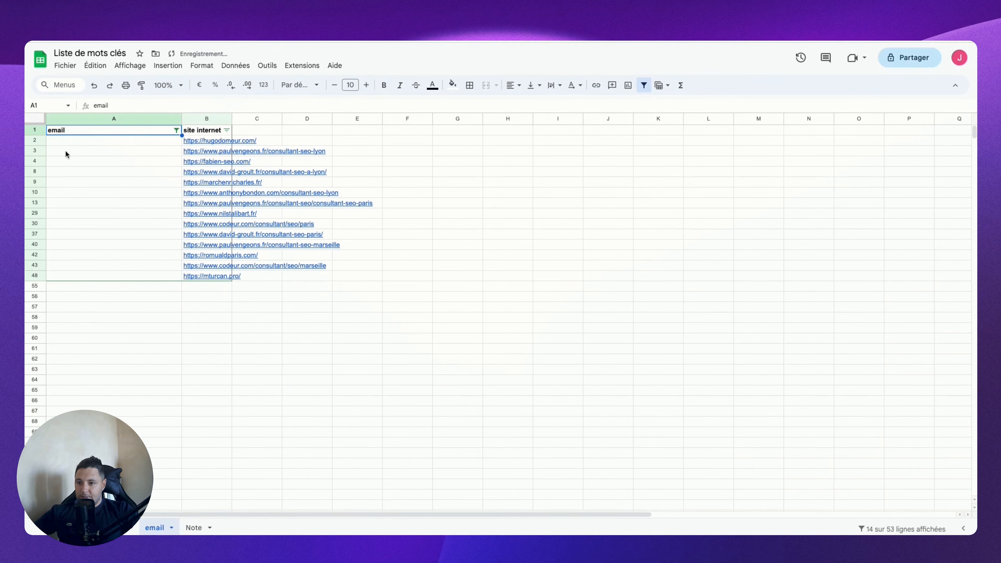
{"action": "left_click_drag", "start_coordinate": [38, 141], "coordinate": [35, 277]}
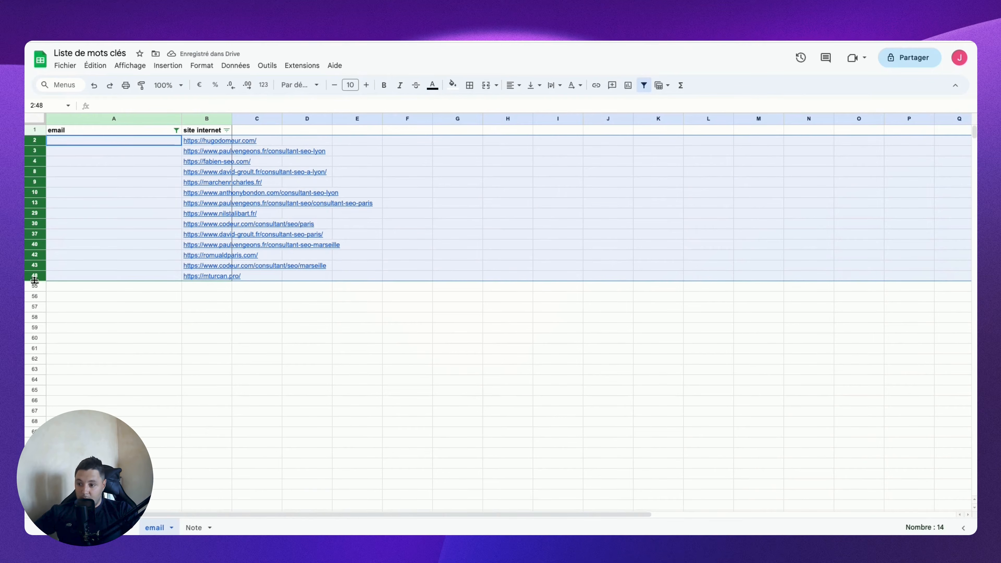
{"action": "right_click", "coordinate": [34, 277]}
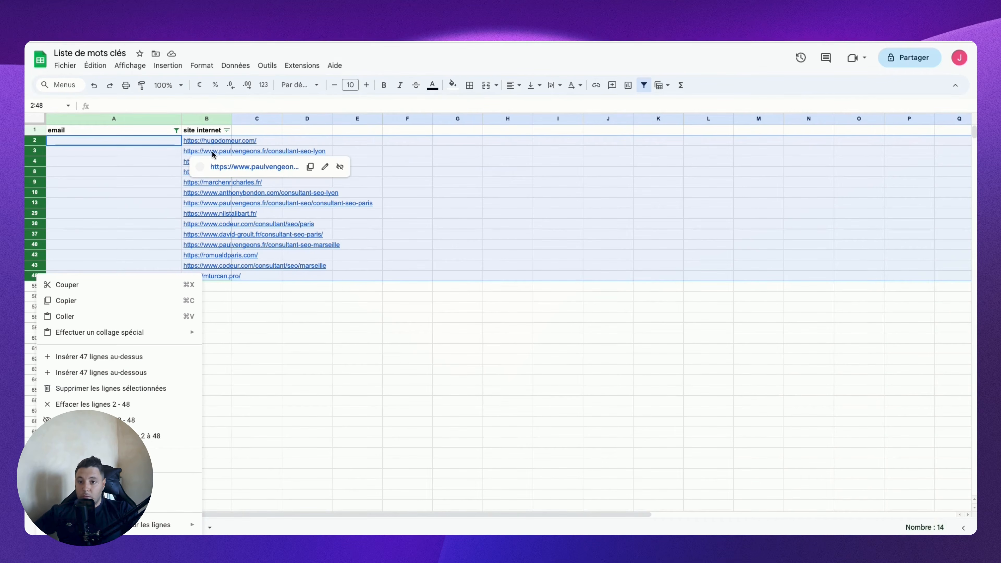
{"action": "left_click", "coordinate": [464, 369]}
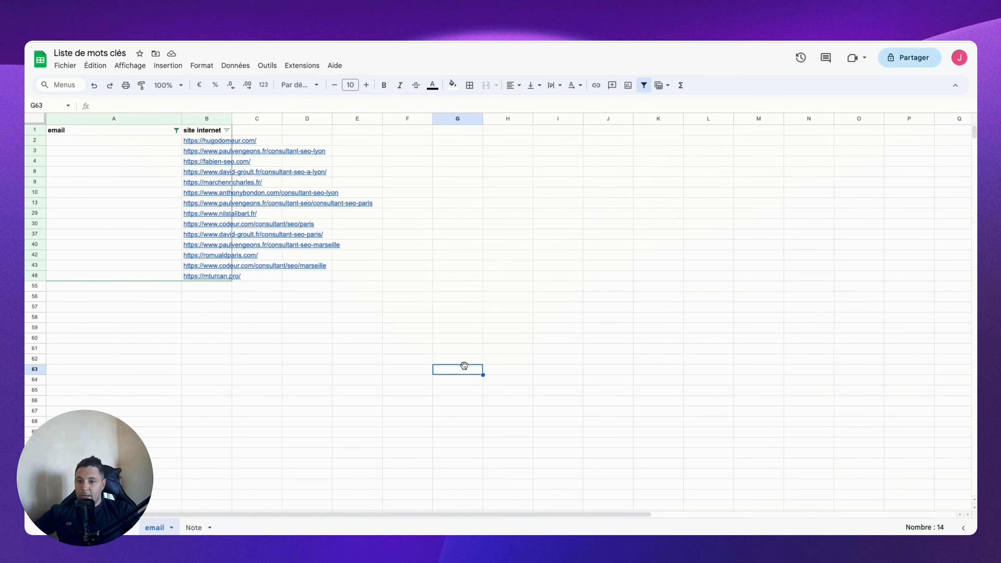
Step: Open the website linked in cell B3 and check its page for a contact e-mail address, closing the newsletter popup
{"action": "left_click", "coordinate": [213, 151]}
{"action": "left_click", "coordinate": [228, 168]}
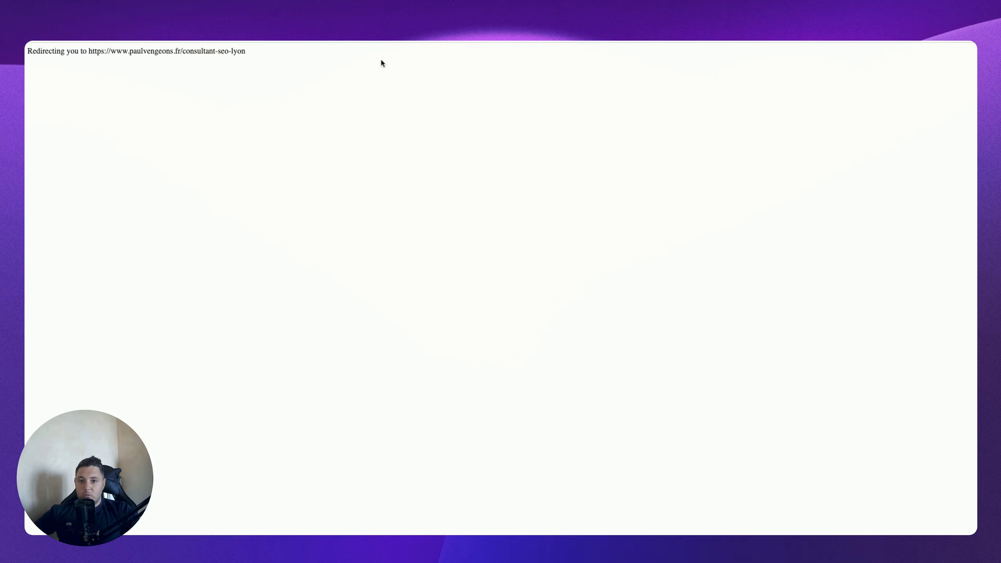
{"action": "scroll", "coordinate": [379, 240], "scroll_direction": "down", "scroll_amount": 20}
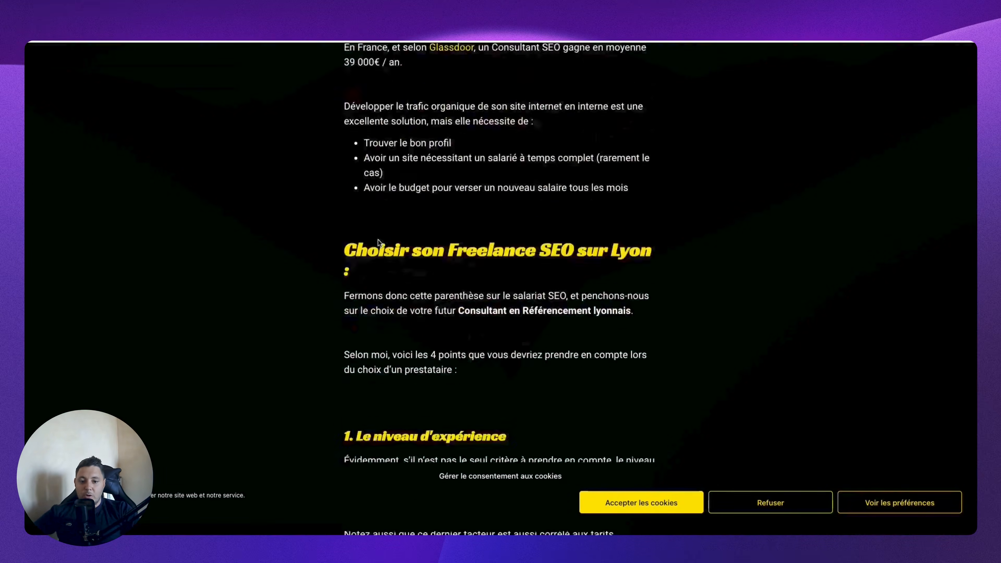
{"action": "scroll", "coordinate": [378, 239], "scroll_direction": "down", "scroll_amount": 20}
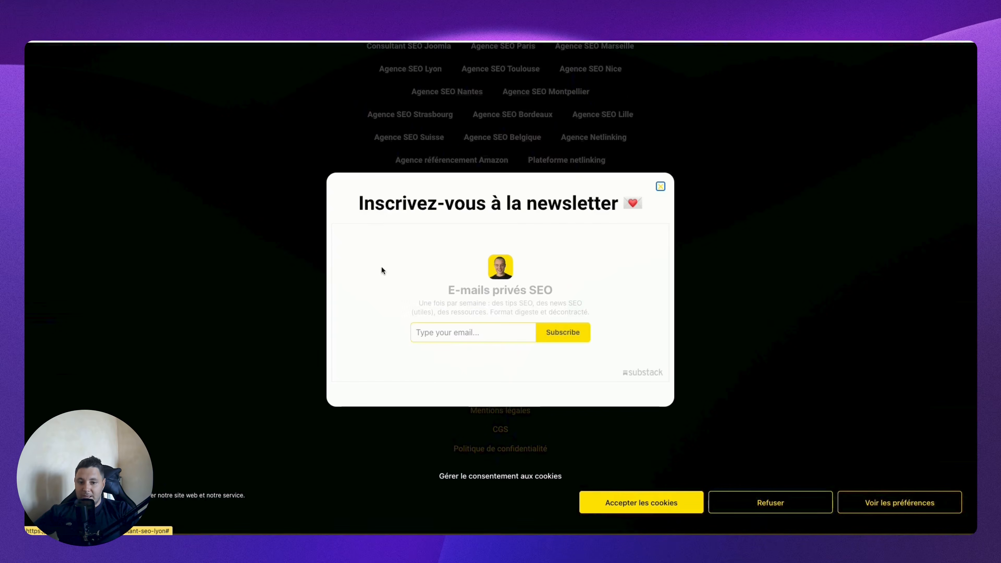
{"action": "scroll", "coordinate": [387, 220], "scroll_direction": "up", "scroll_amount": 5}
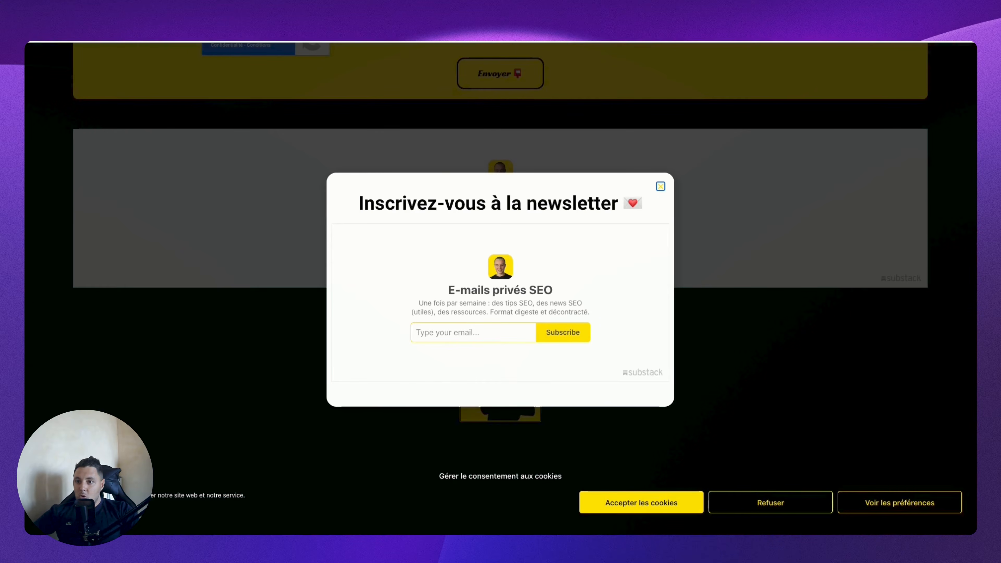
{"action": "left_click", "coordinate": [188, 183]}
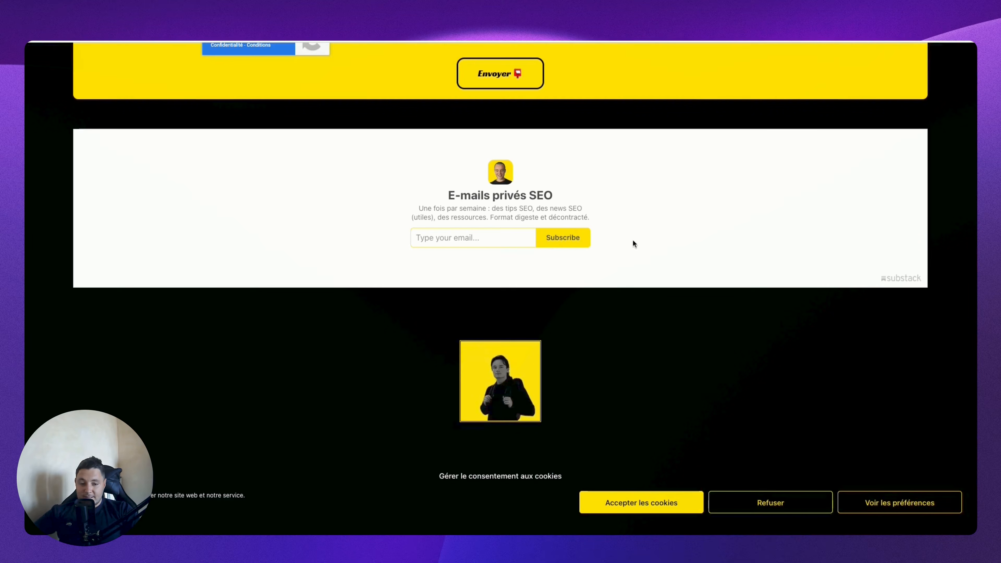
{"action": "scroll", "coordinate": [413, 118], "scroll_direction": "up", "scroll_amount": 15}
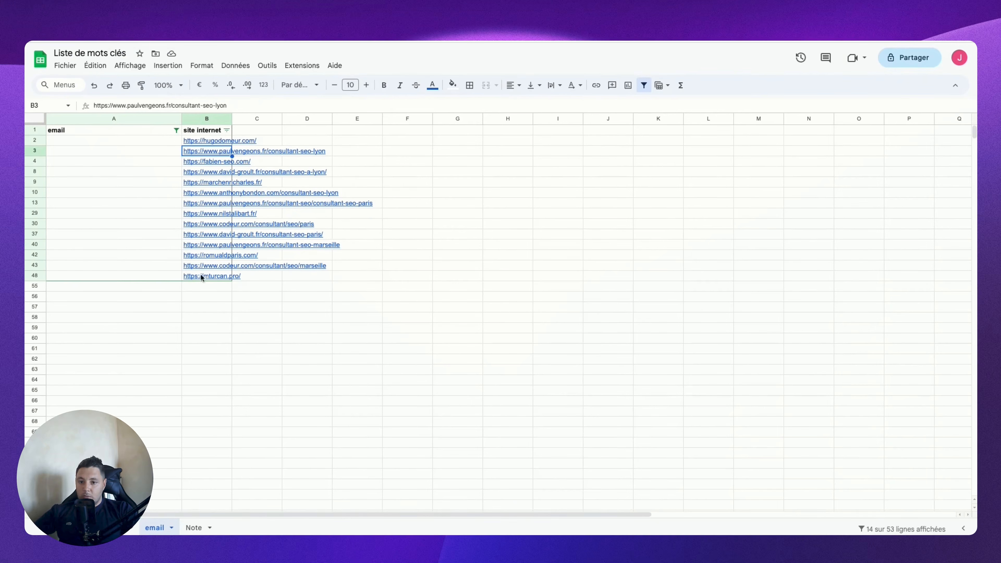
Step: Delete all the filtered rows without an email, from row 2 to row 48
{"action": "left_click", "coordinate": [388, 338]}
{"action": "scroll", "coordinate": [168, 142], "scroll_direction": "down", "scroll_amount": 1}
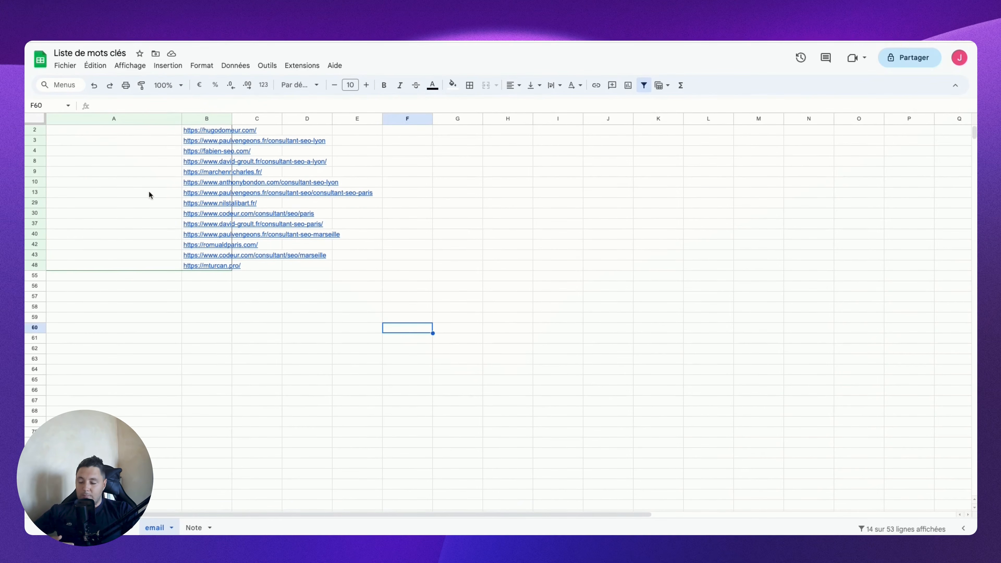
{"action": "scroll", "coordinate": [202, 215], "scroll_direction": "up", "scroll_amount": 1}
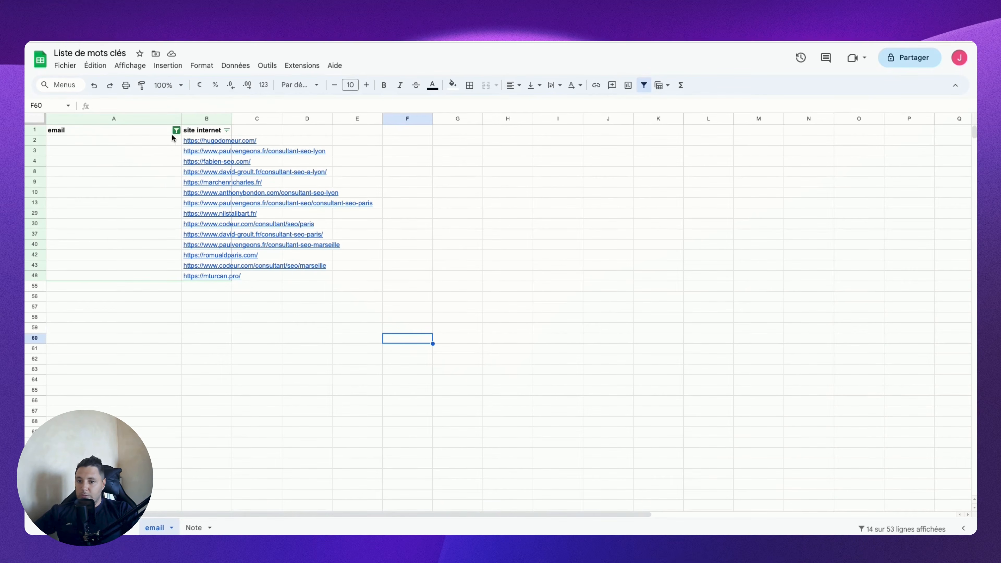
{"action": "left_click", "coordinate": [34, 140]}
{"action": "left_click", "coordinate": [35, 276], "text": "shift"}
{"action": "right_click", "coordinate": [34, 276]}
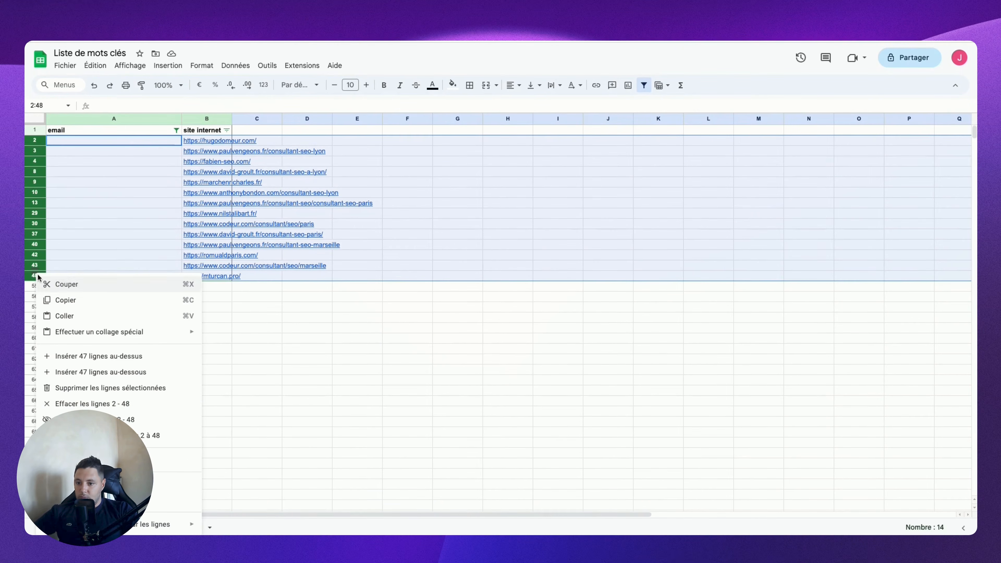
{"action": "left_click", "coordinate": [104, 386]}
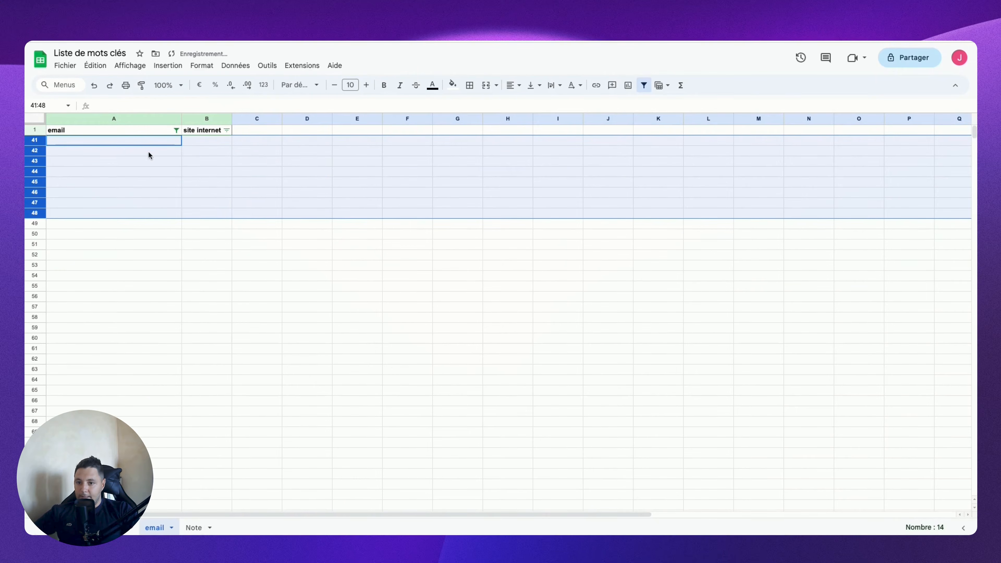
Step: Reset the email column's filter to show all values and sort the column from Z to A
{"action": "left_click", "coordinate": [176, 130]}
{"action": "left_click", "coordinate": [77, 253]}
{"action": "left_click", "coordinate": [169, 373]}
{"action": "mouse_move", "coordinate": [221, 145]}
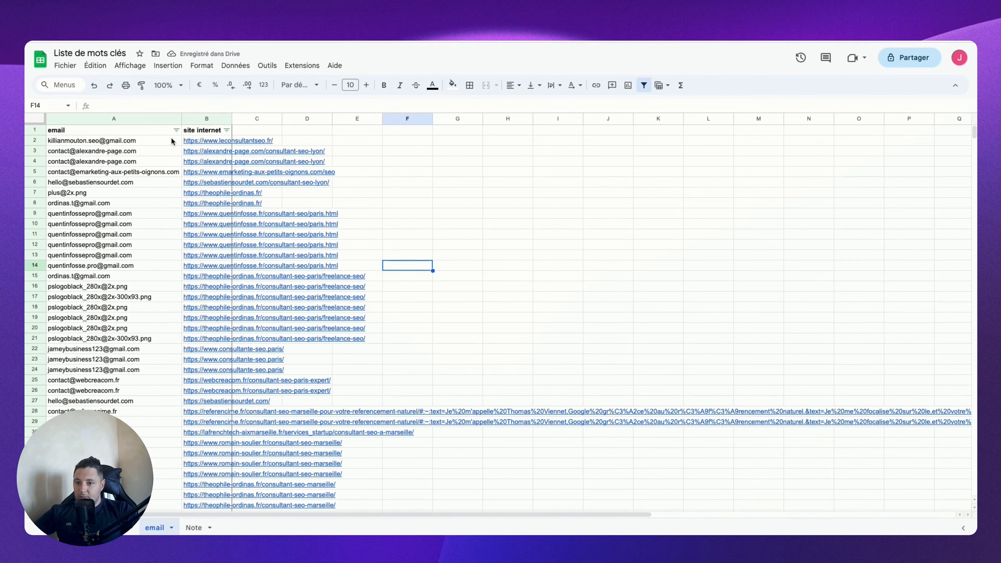
{"action": "left_click", "coordinate": [176, 130]}
{"action": "left_click", "coordinate": [118, 163]}
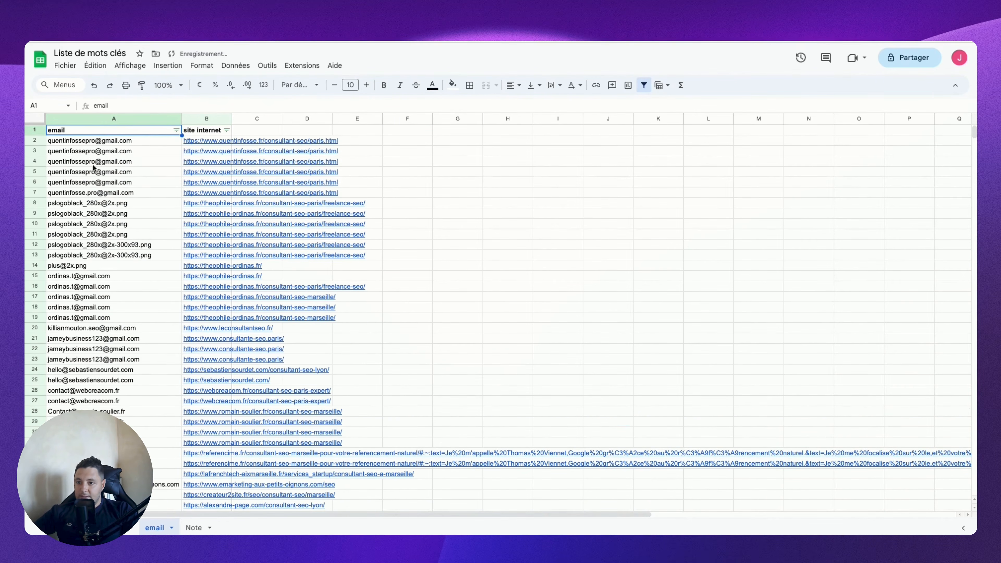
Step: Delete rows 2 to 6, which repeat the same e-mail address
{"action": "left_click_drag", "start_coordinate": [38, 142], "coordinate": [35, 182]}
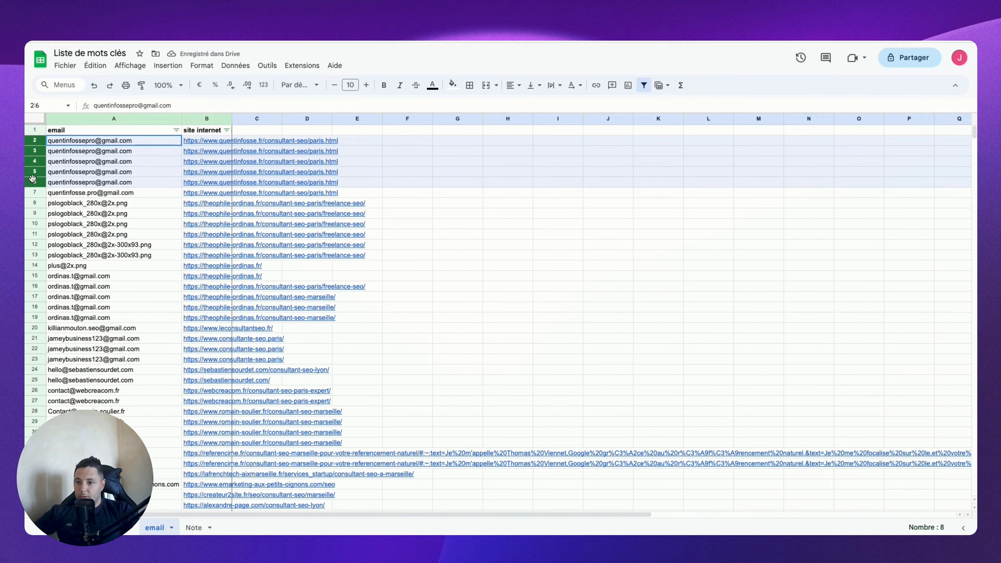
{"action": "right_click", "coordinate": [34, 183]}
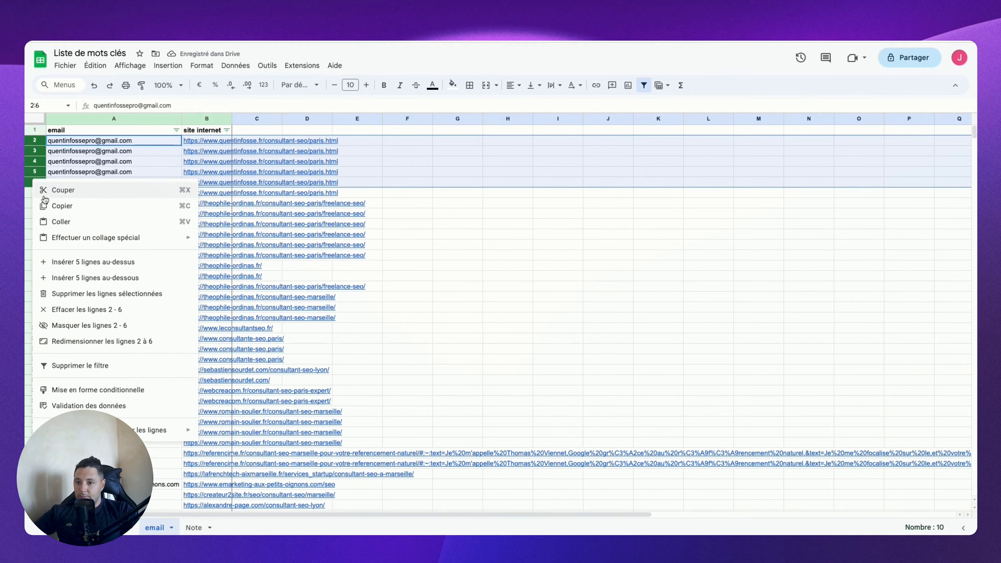
{"action": "left_click", "coordinate": [88, 295]}
{"action": "left_click_drag", "start_coordinate": [39, 151], "coordinate": [30, 216]}
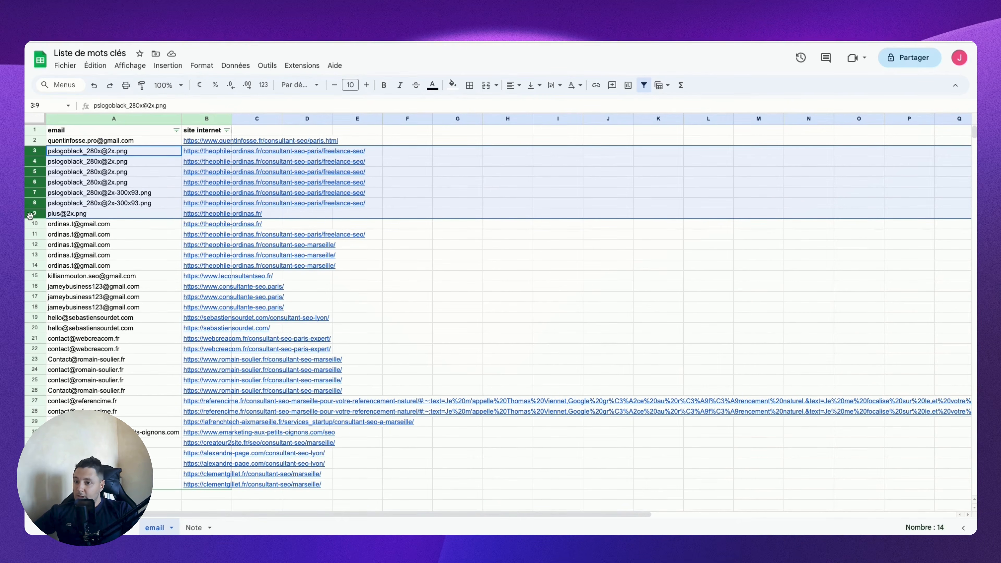
{"action": "mouse_move", "coordinate": [86, 217]}
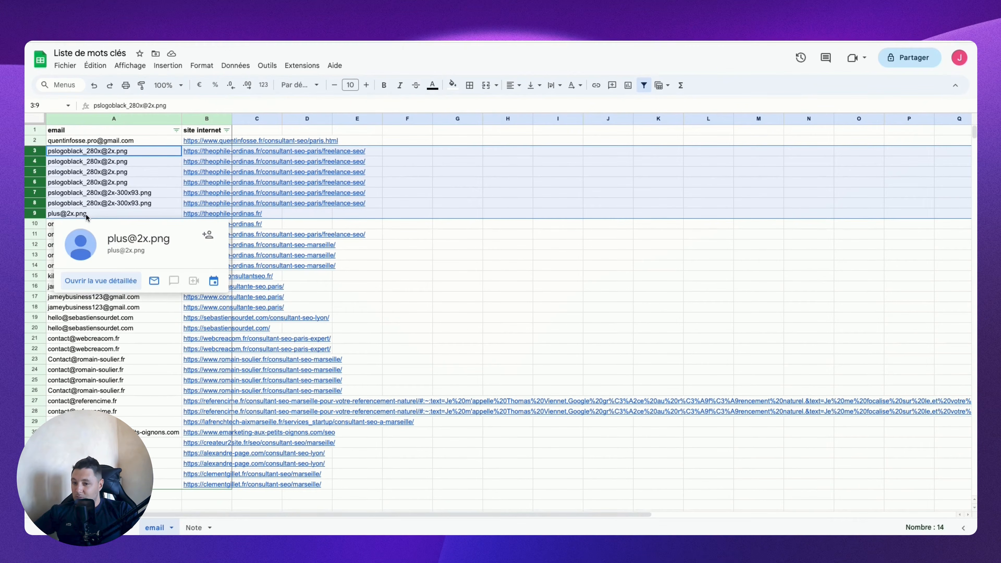
{"action": "right_click", "coordinate": [33, 212]}
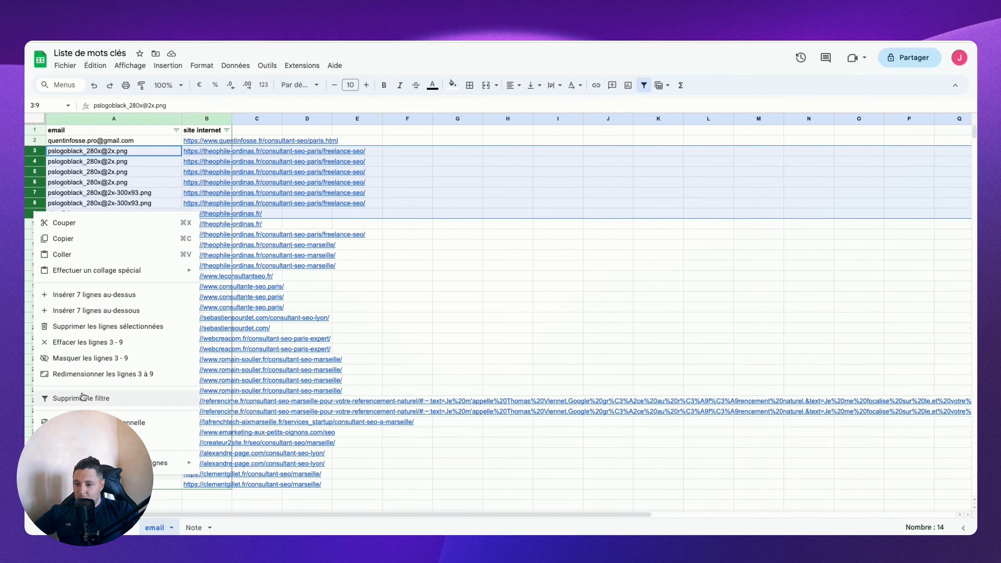
{"action": "left_click", "coordinate": [124, 186]}
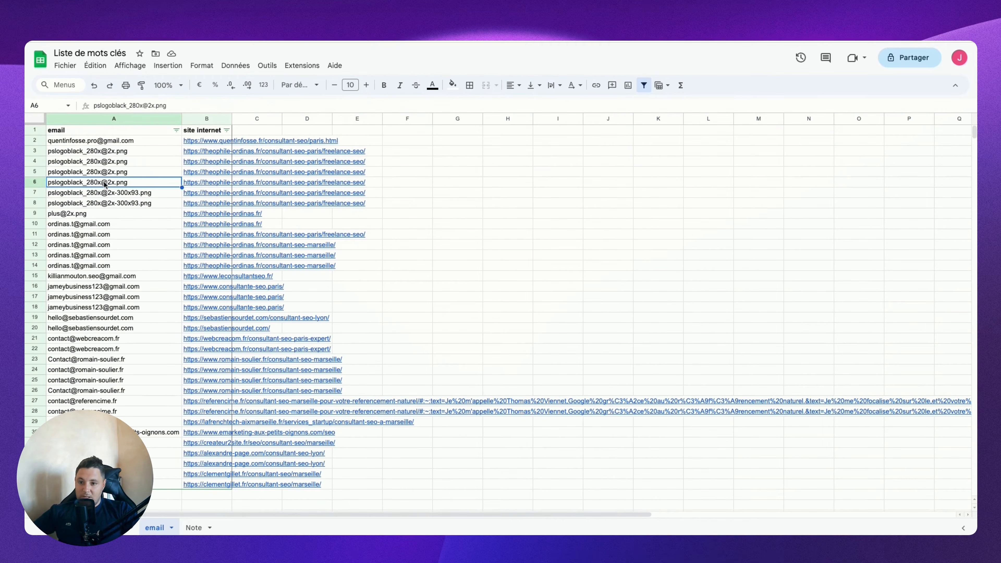
{"action": "left_click", "coordinate": [508, 193]}
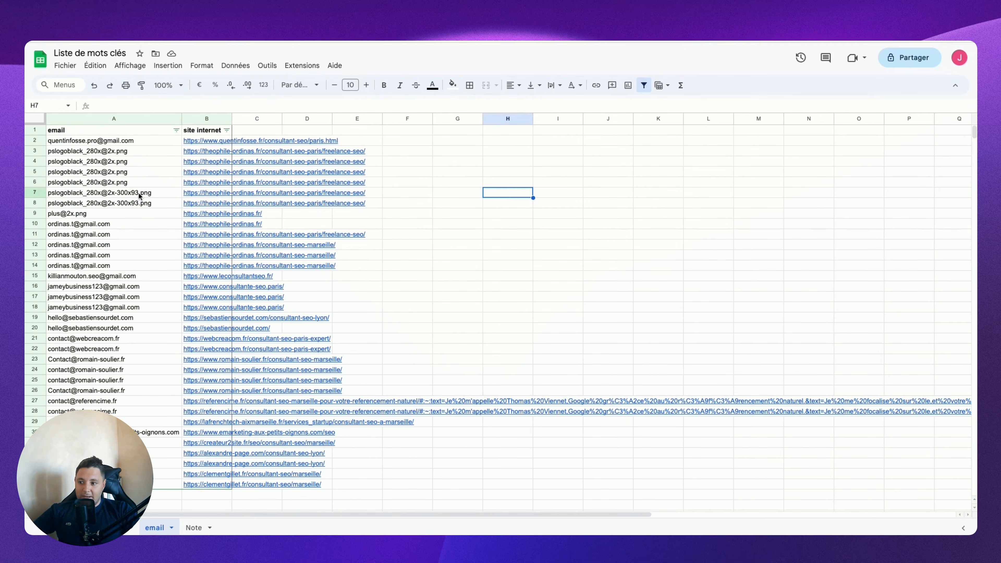
Step: Delete rows 3 to 9, whose email column holds PNG image file names
{"action": "left_click_drag", "start_coordinate": [37, 213], "coordinate": [39, 149]}
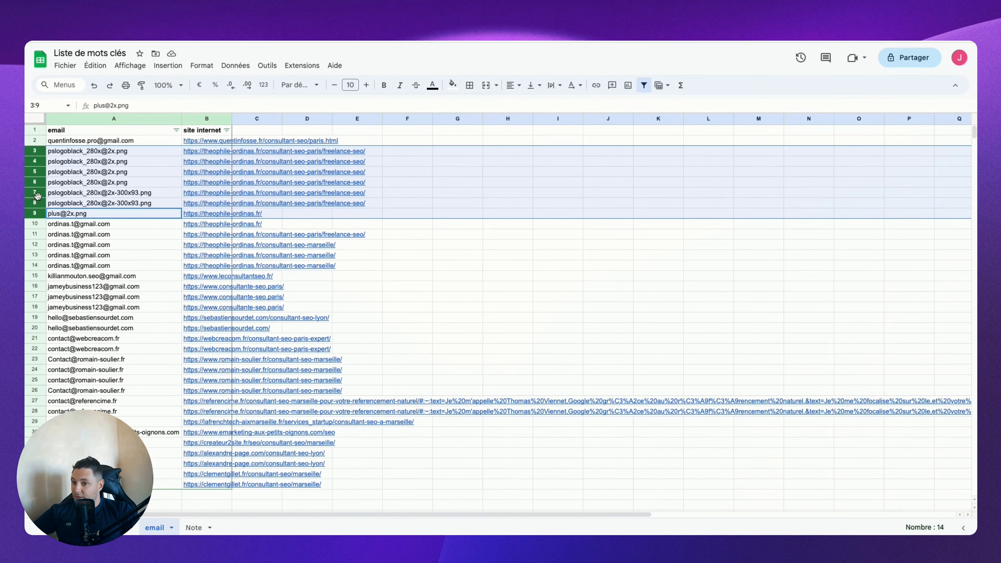
{"action": "mouse_move", "coordinate": [111, 185]}
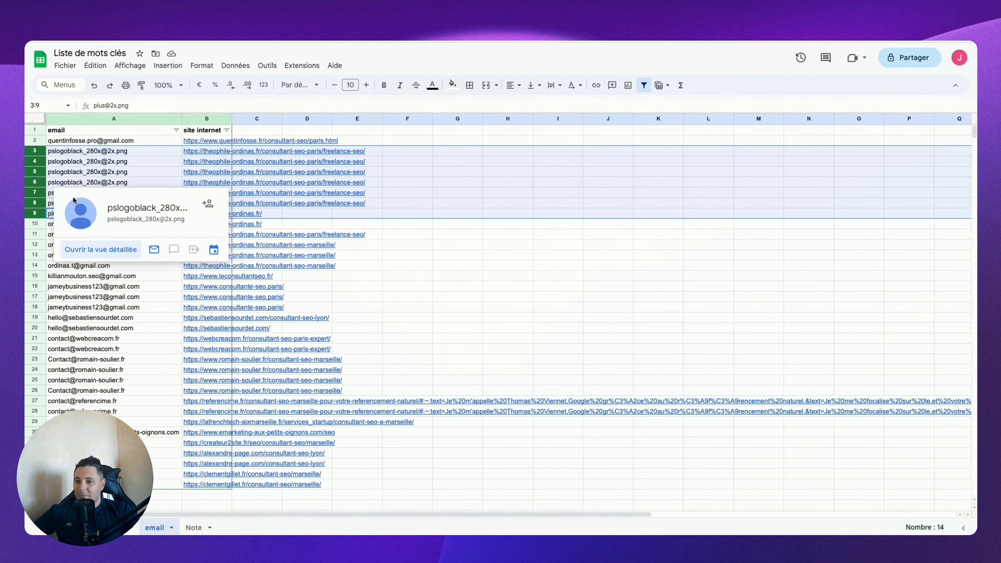
{"action": "right_click", "coordinate": [42, 187]}
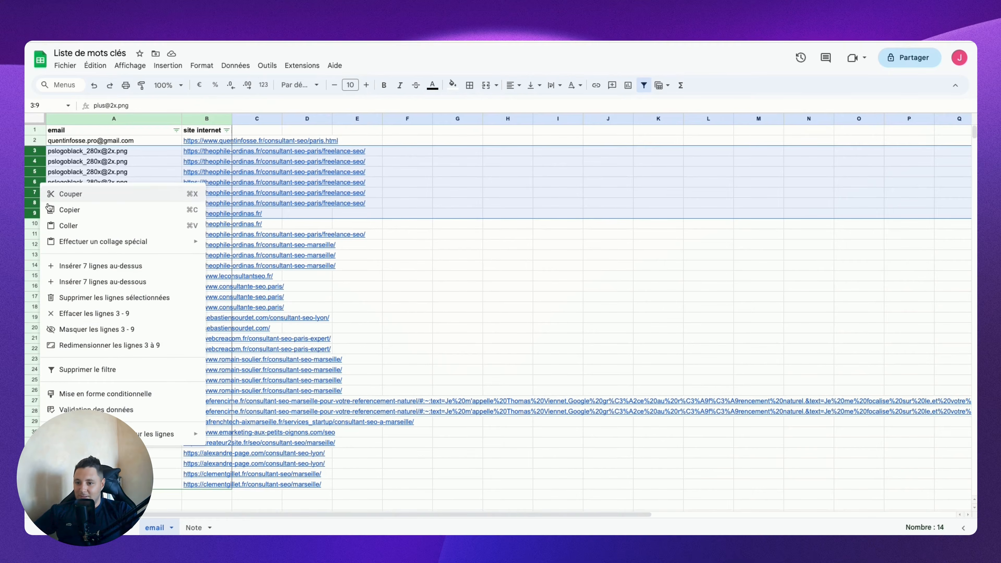
{"action": "left_click", "coordinate": [110, 298]}
Step: Delete rows 4 to 7, which repeat the e-mail address kept in row 3
{"action": "left_click", "coordinate": [99, 162]}
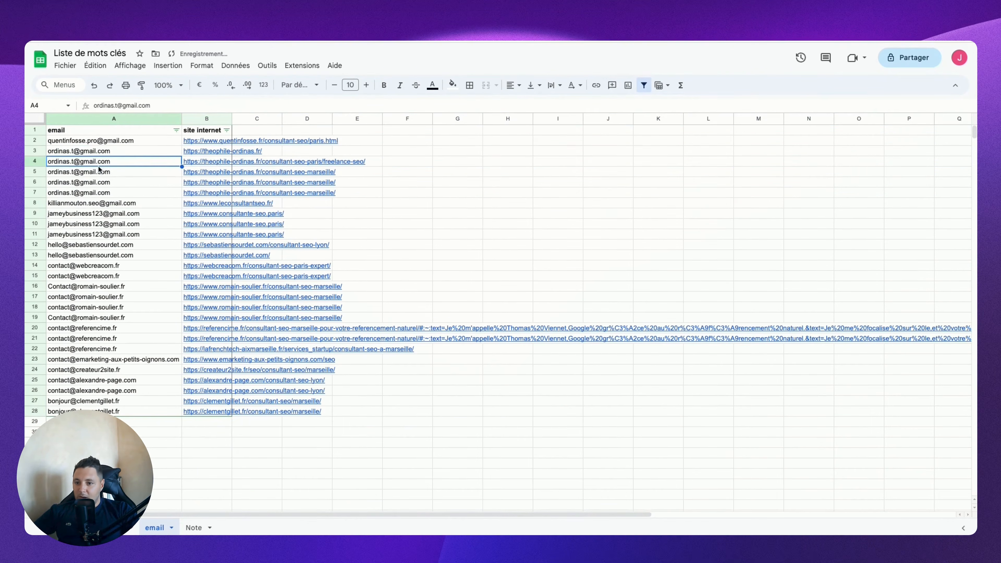
{"action": "left_click_drag", "start_coordinate": [36, 162], "coordinate": [33, 190]}
{"action": "right_click", "coordinate": [33, 189]}
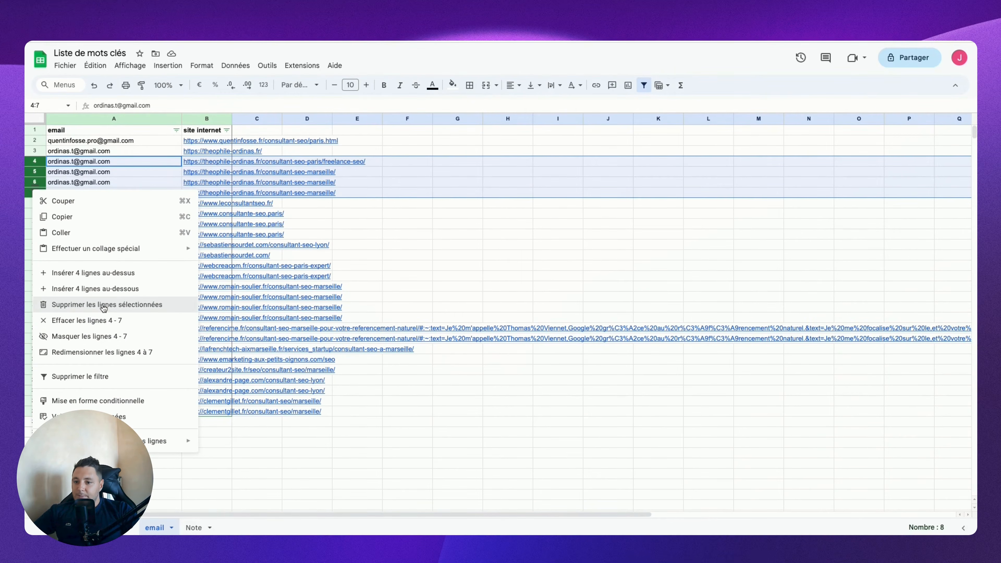
{"action": "left_click", "coordinate": [104, 305]}
Step: Delete rows 5 and 6, which repeat the e-mail address kept in row 7
{"action": "left_click", "coordinate": [66, 175]}
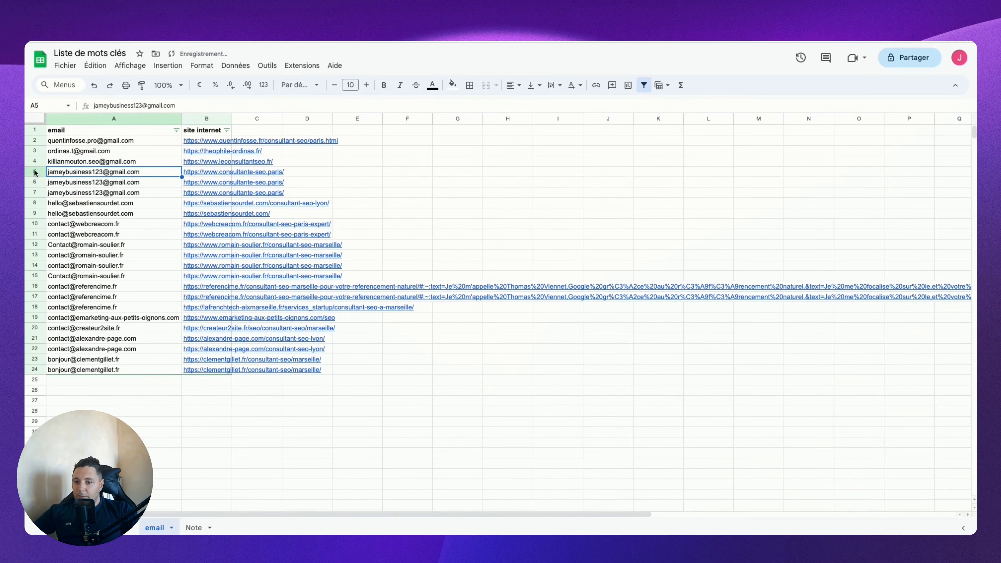
{"action": "left_click_drag", "start_coordinate": [36, 171], "coordinate": [37, 182]}
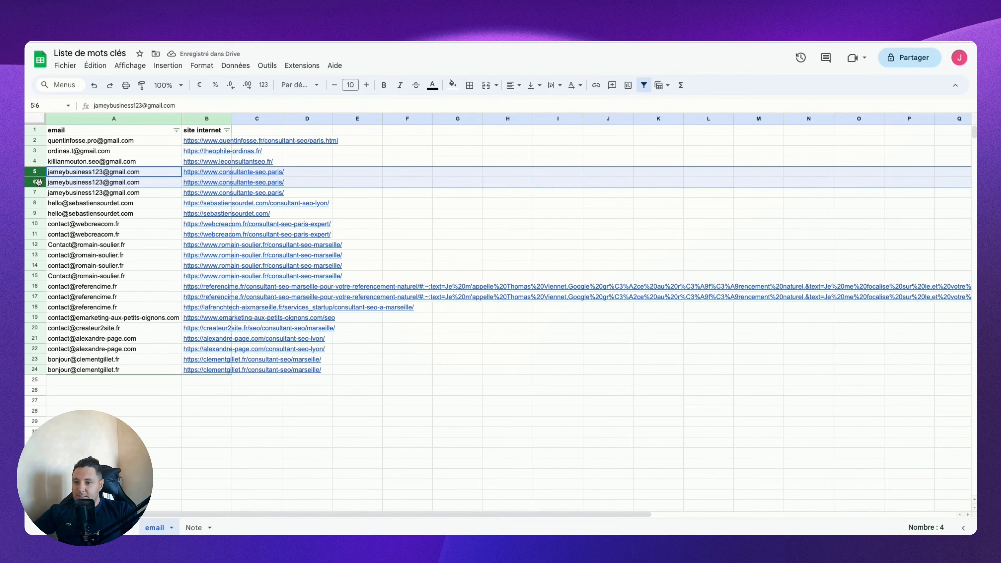
{"action": "right_click", "coordinate": [39, 183]}
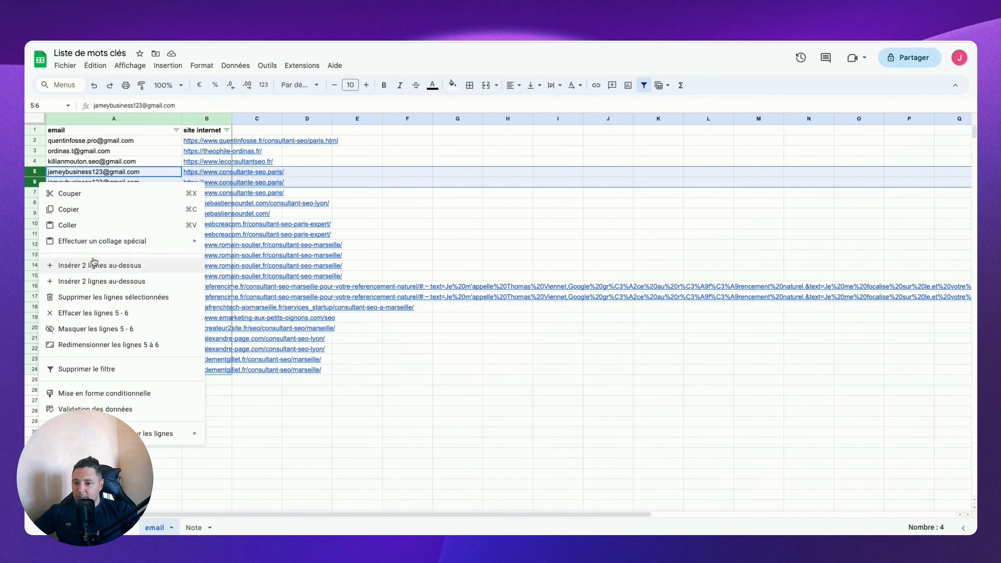
{"action": "left_click", "coordinate": [114, 298]}
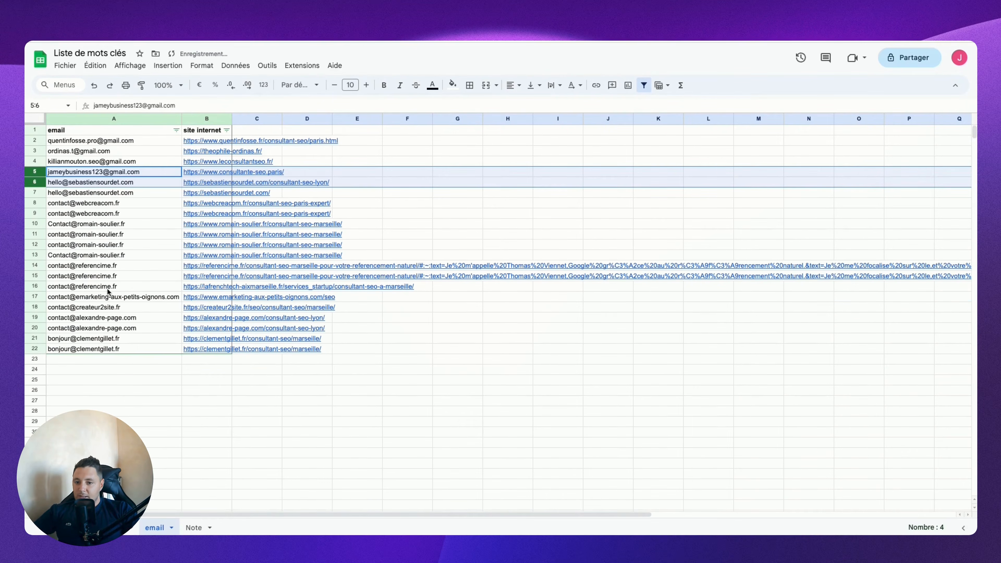
{"action": "left_click", "coordinate": [75, 245]}
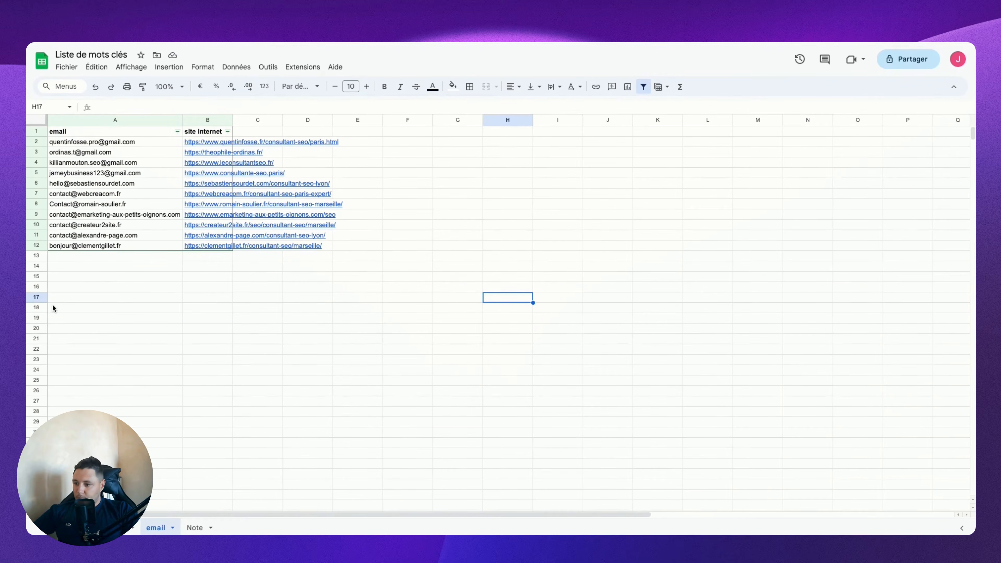
Step: Copy the cleaned list of e-mail addresses in cells A2 to A12
{"action": "left_click", "coordinate": [404, 349]}
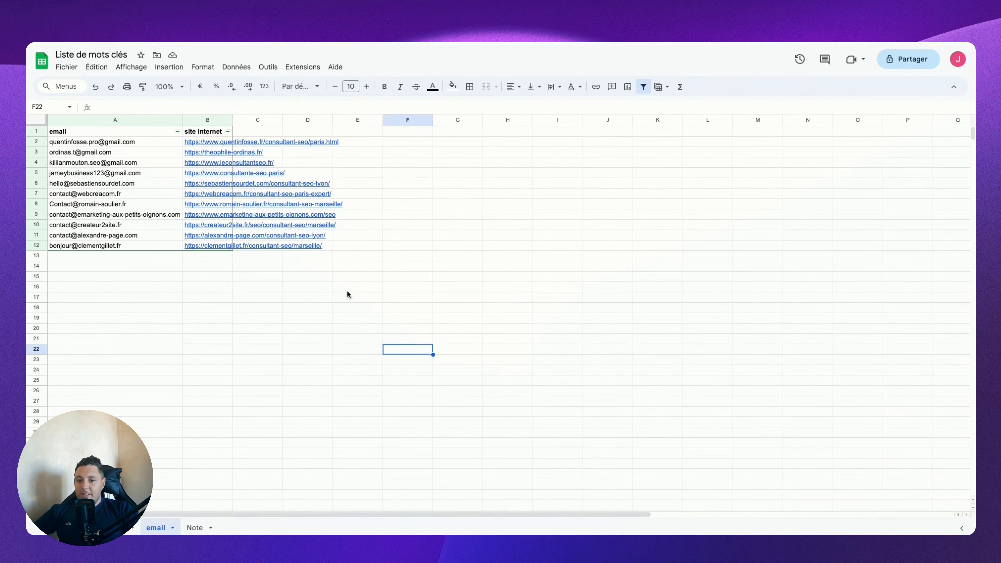
{"action": "left_click_drag", "start_coordinate": [99, 143], "coordinate": [99, 244]}
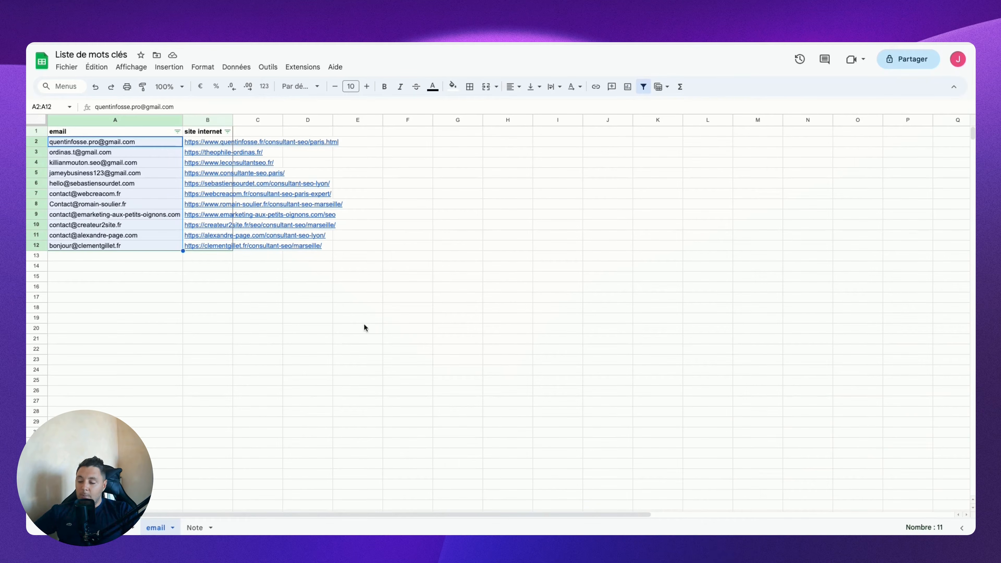
{"action": "key", "text": "super+c"}
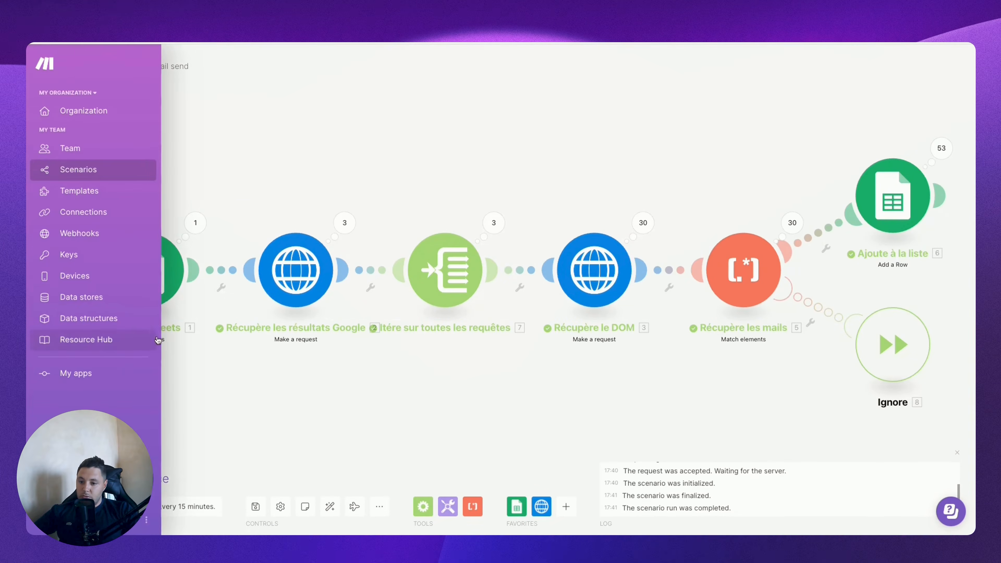
{"action": "right_click", "coordinate": [241, 108]}
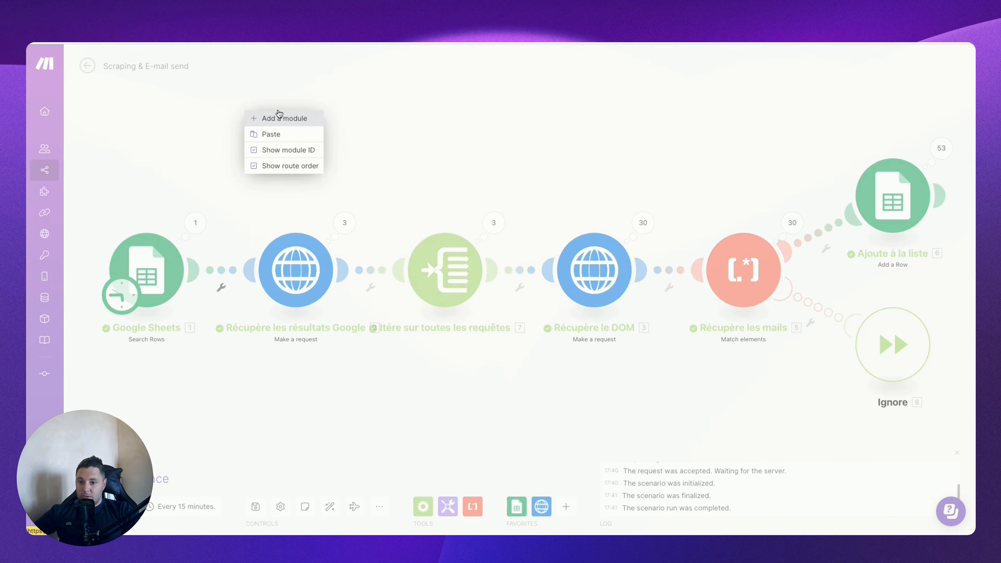
{"action": "left_click", "coordinate": [272, 115]}
{"action": "left_click", "coordinate": [256, 130]}
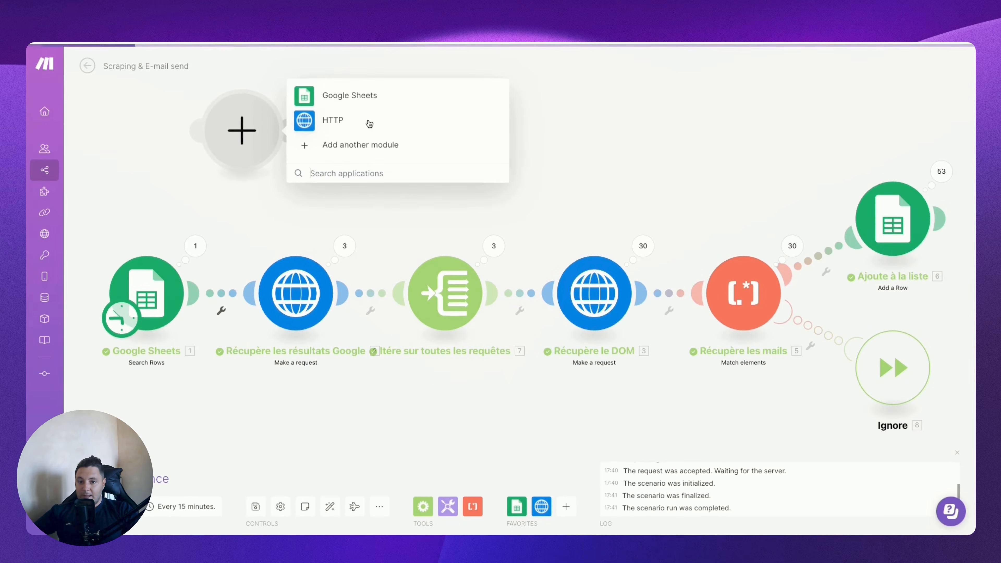
{"action": "left_click", "coordinate": [372, 100]}
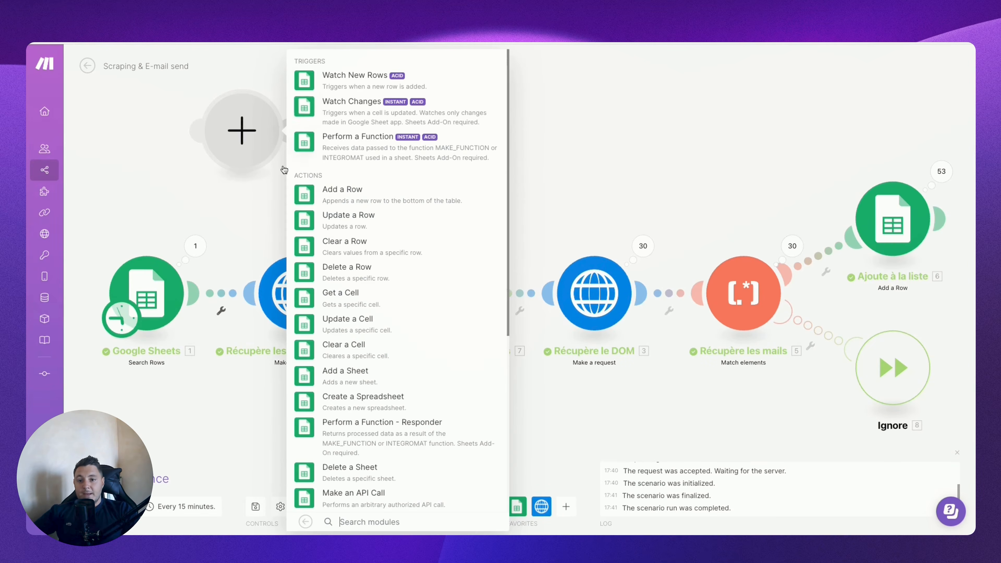
{"action": "type", "text": "sear"}
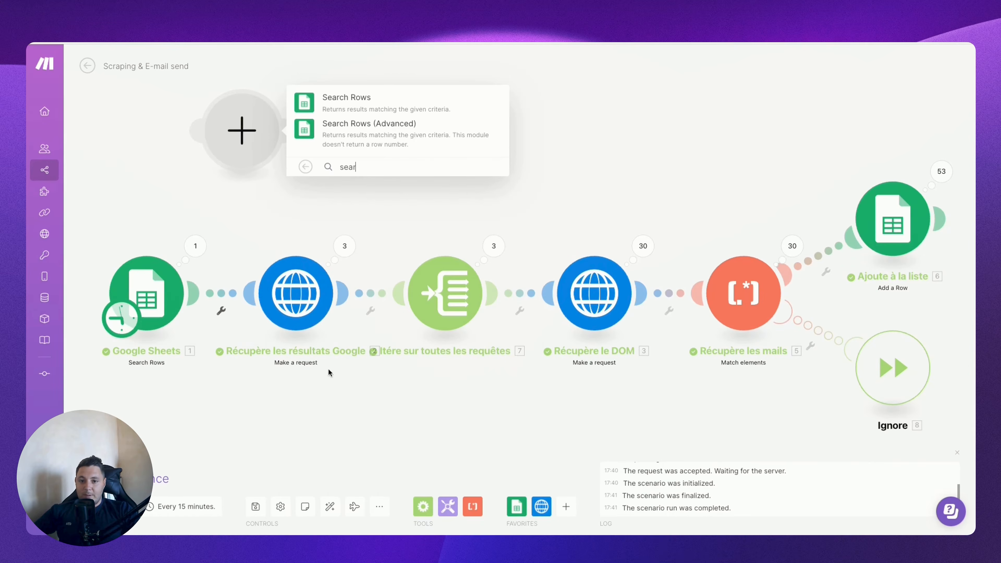
{"action": "right_click", "coordinate": [235, 128]}
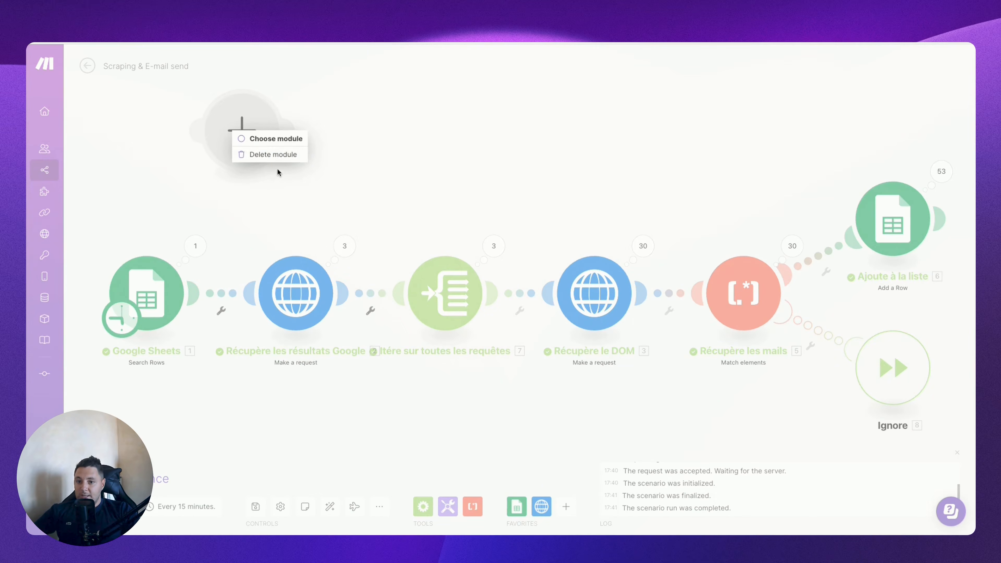
{"action": "left_click", "coordinate": [270, 157]}
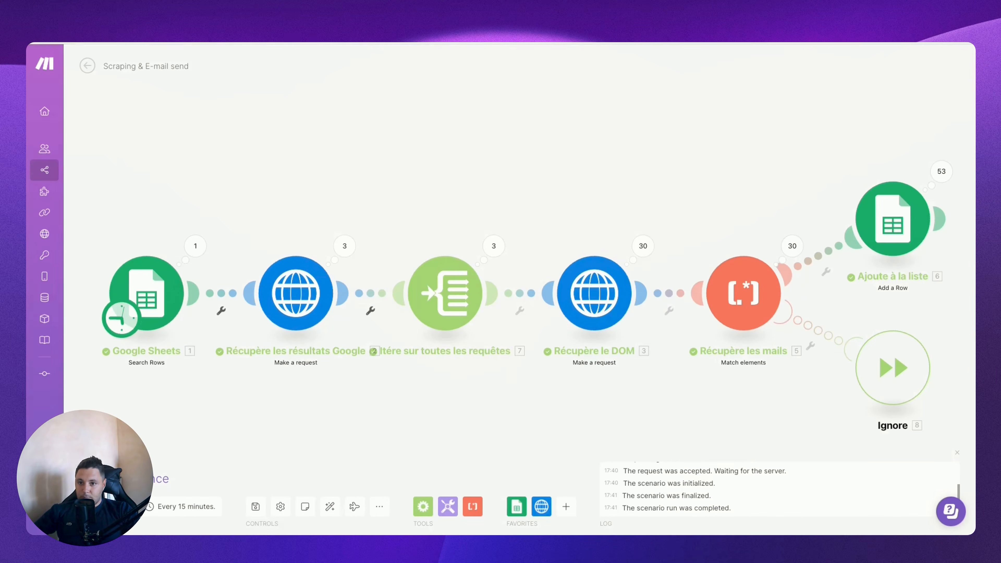
Step: Review the Google Sheets Search Rows module's connection form, source sheet, headers, filter and row limit against the keyword sheet's columns
{"action": "left_click", "coordinate": [184, 28]}
{"action": "left_click", "coordinate": [142, 289]}
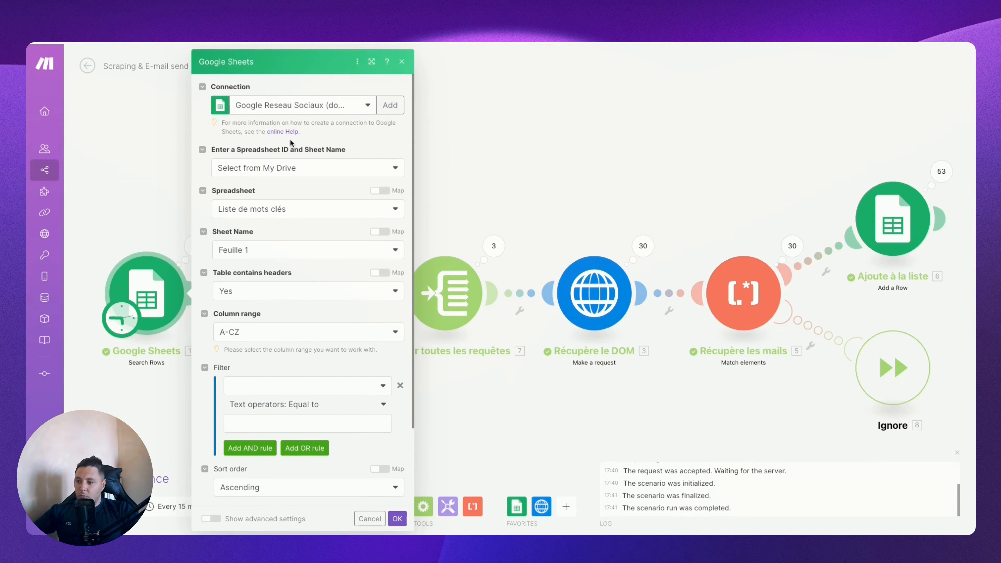
{"action": "left_click", "coordinate": [388, 105]}
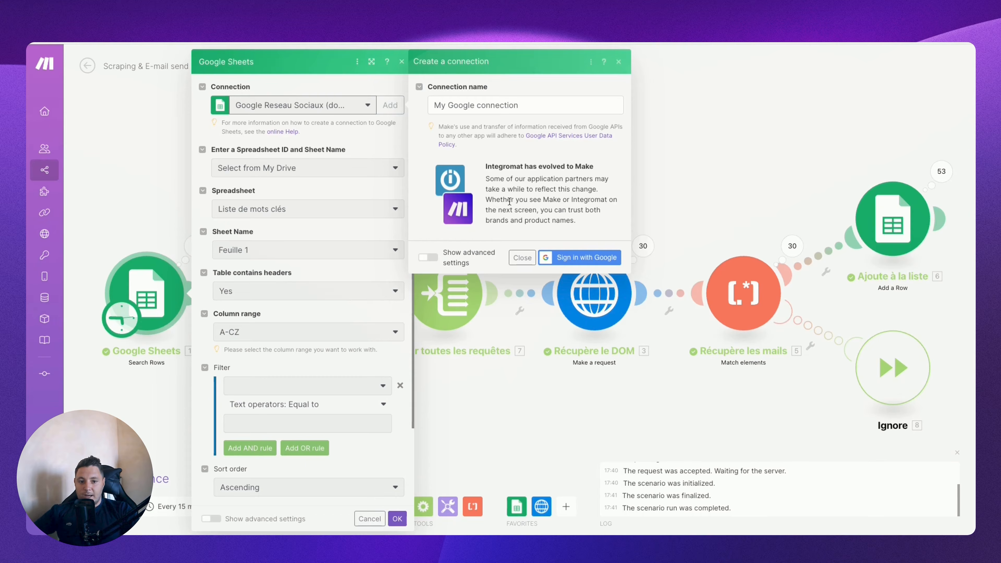
{"action": "left_click", "coordinate": [532, 261]}
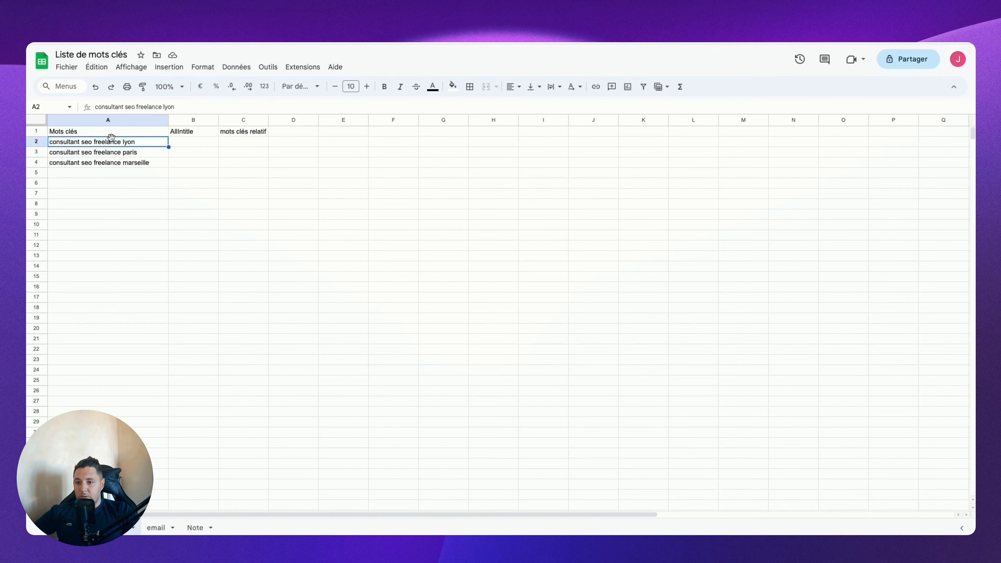
{"action": "left_click_drag", "start_coordinate": [111, 134], "coordinate": [252, 143]}
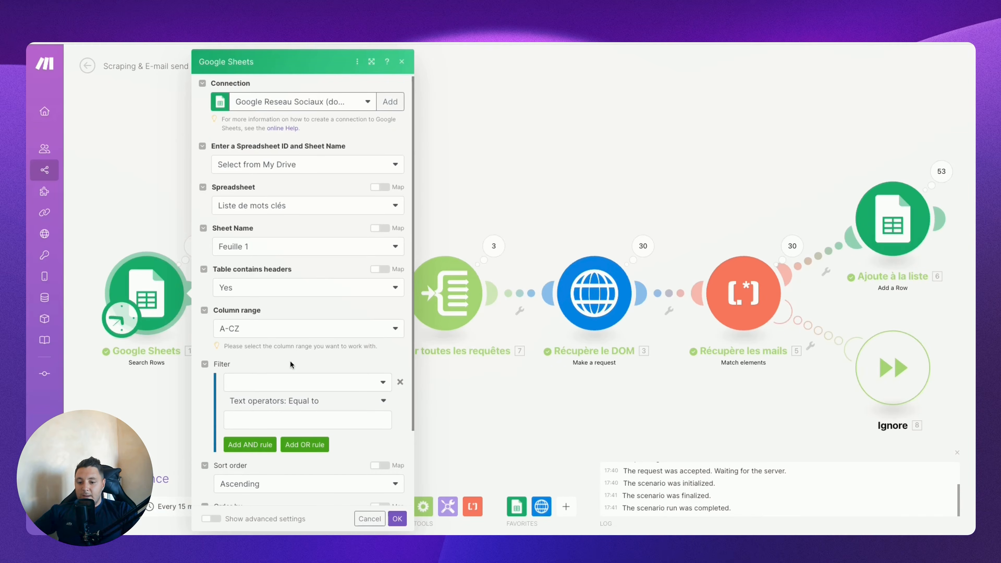
{"action": "scroll", "coordinate": [293, 367], "scroll_direction": "down", "scroll_amount": 3}
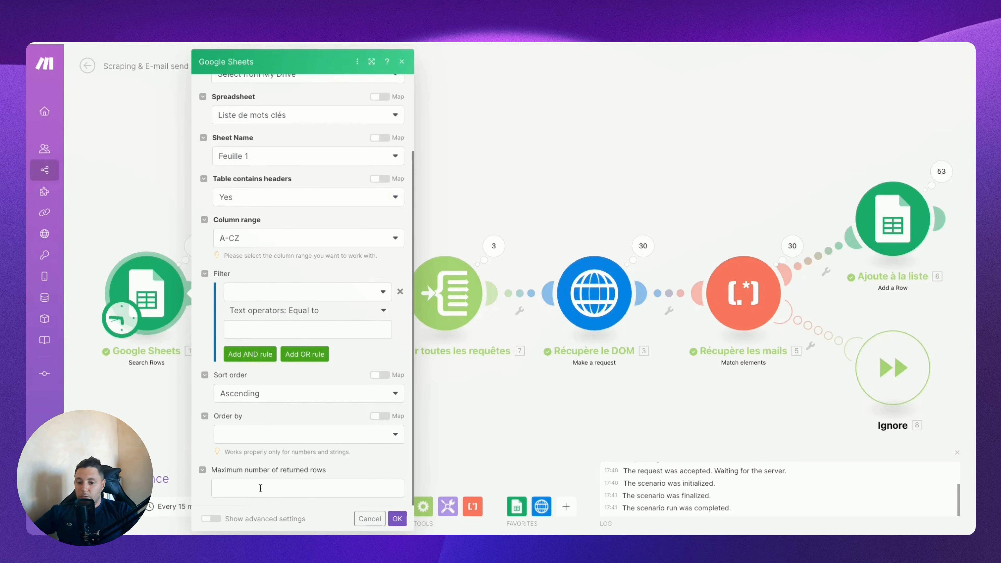
{"action": "left_click", "coordinate": [397, 518]}
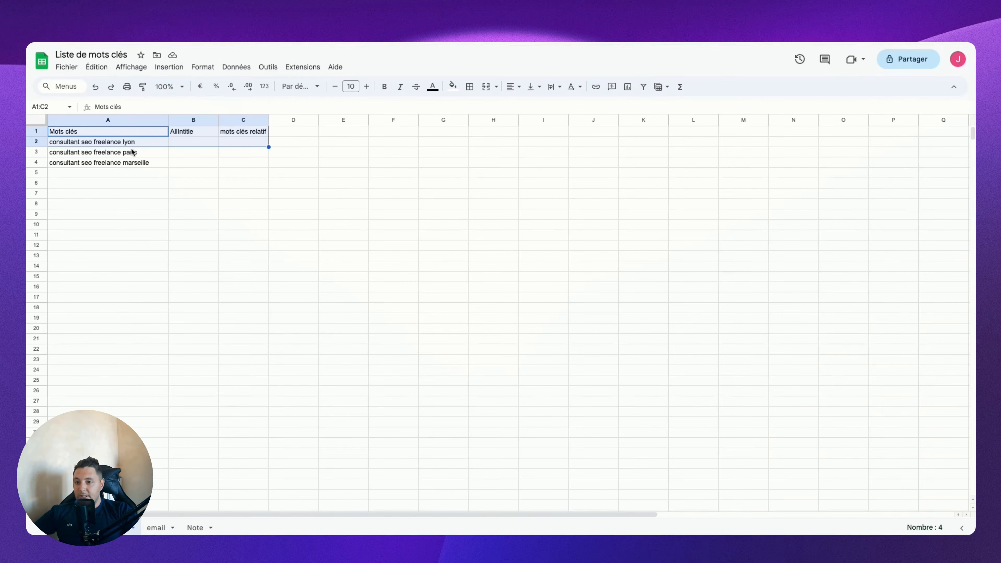
Step: Compare the keywords in the Mots clés column with the output bundles of the Google Sheets Search Rows module
{"action": "left_click_drag", "start_coordinate": [132, 142], "coordinate": [131, 176]}
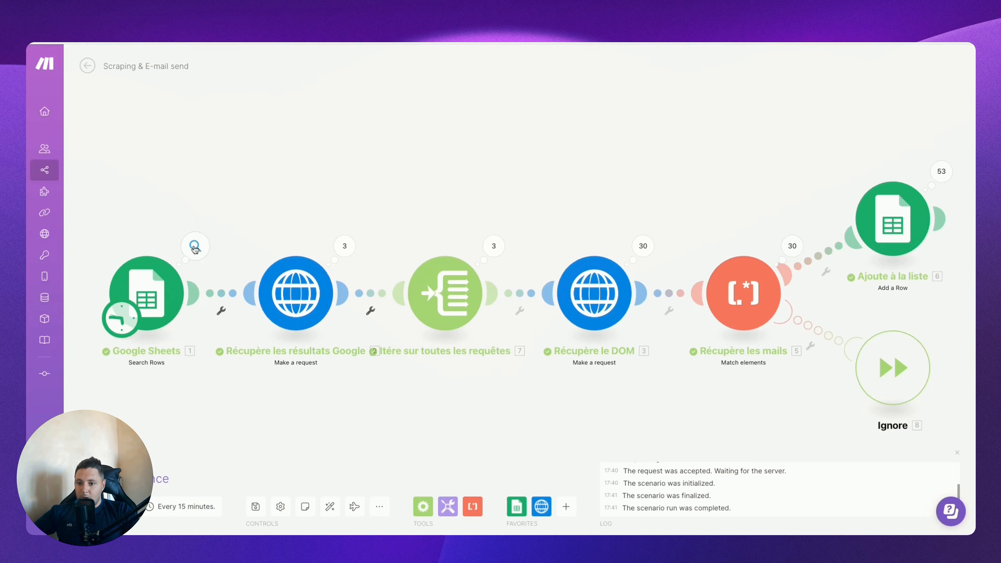
{"action": "left_click", "coordinate": [195, 246]}
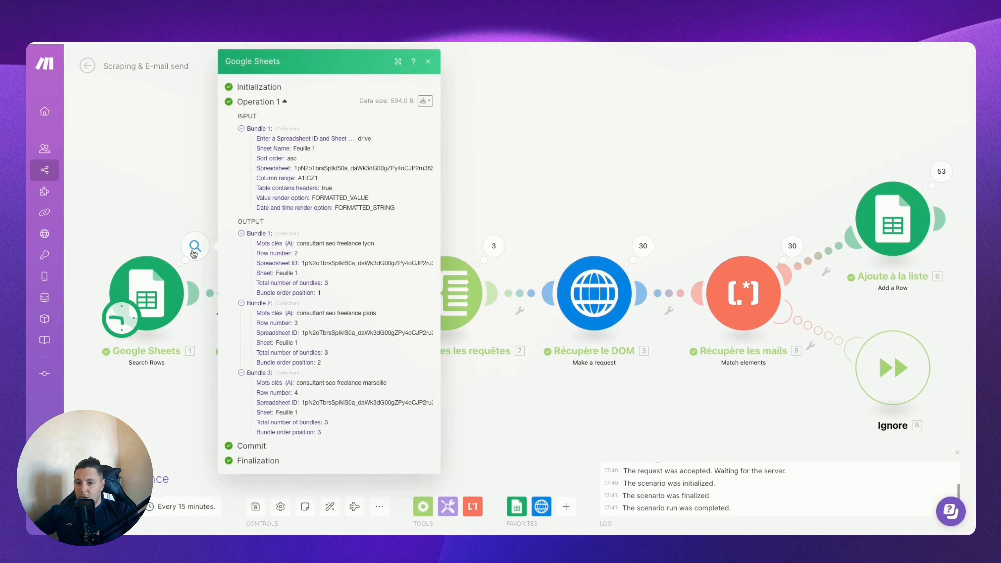
{"action": "left_click", "coordinate": [241, 234]}
{"action": "left_click", "coordinate": [241, 266]}
{"action": "left_click", "coordinate": [242, 306]}
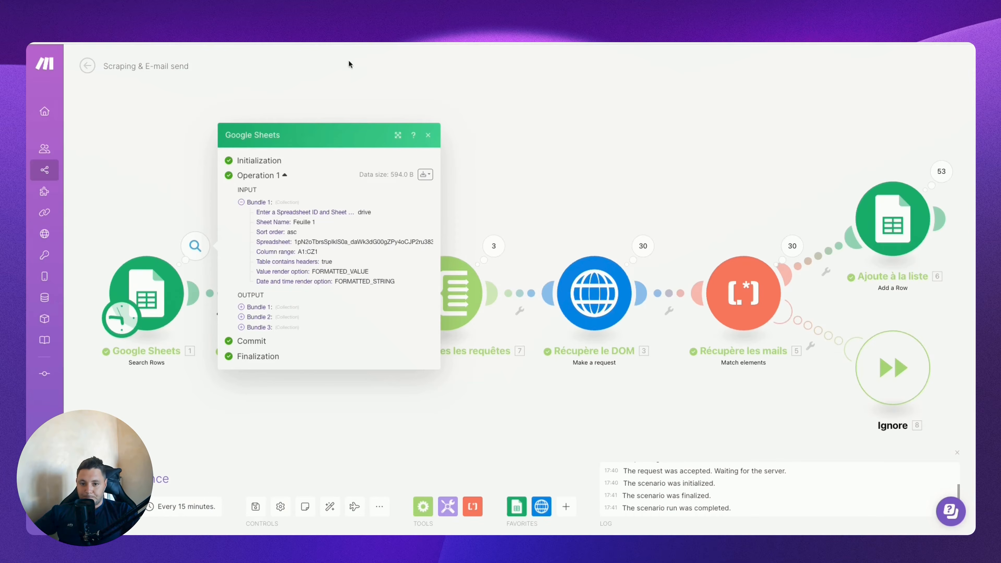
{"action": "left_click", "coordinate": [483, 86]}
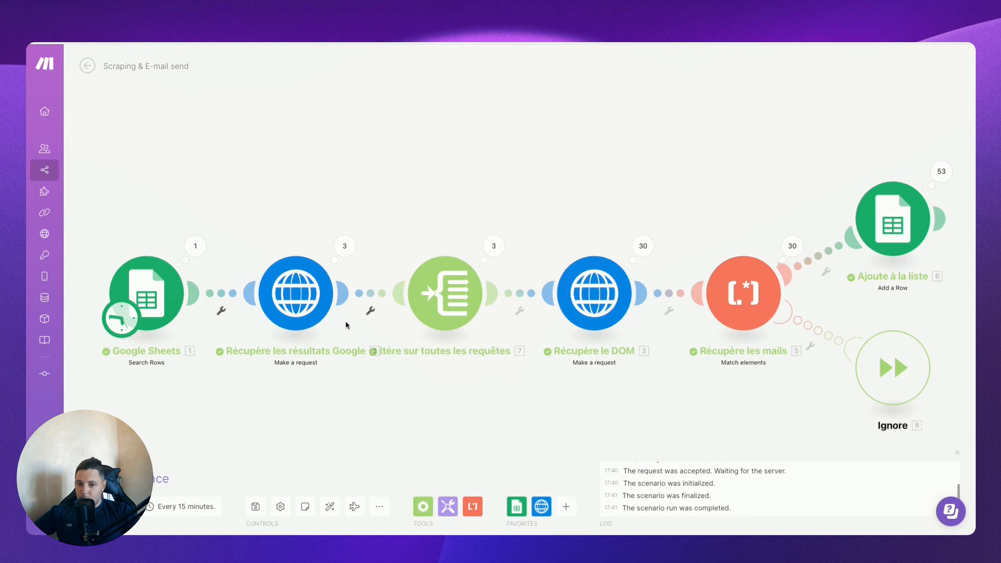
{"action": "right_click", "coordinate": [370, 175]}
{"action": "left_click", "coordinate": [405, 183]}
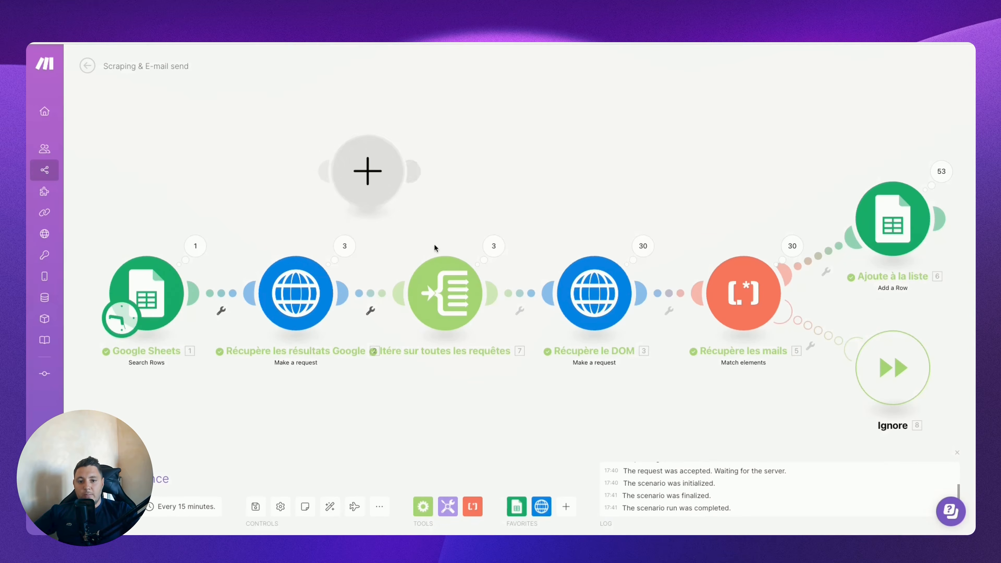
{"action": "left_click", "coordinate": [484, 165]}
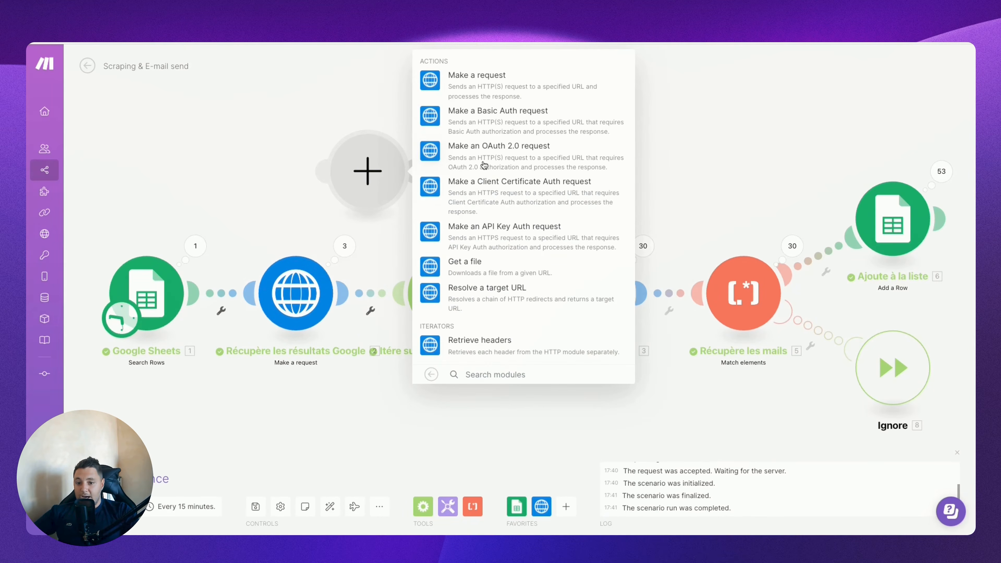
{"action": "left_click", "coordinate": [283, 154]}
{"action": "right_click", "coordinate": [368, 166]}
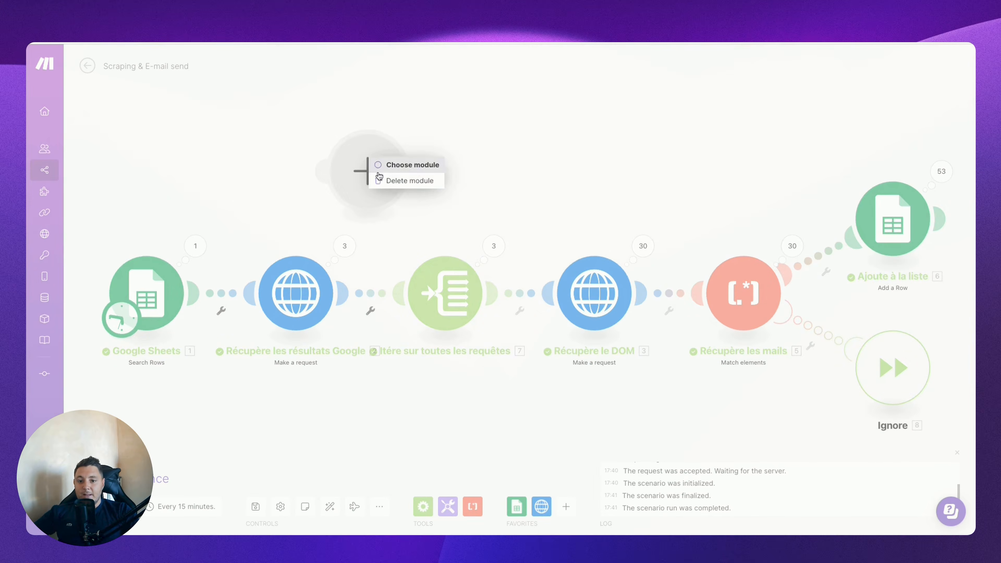
{"action": "left_click", "coordinate": [400, 185]}
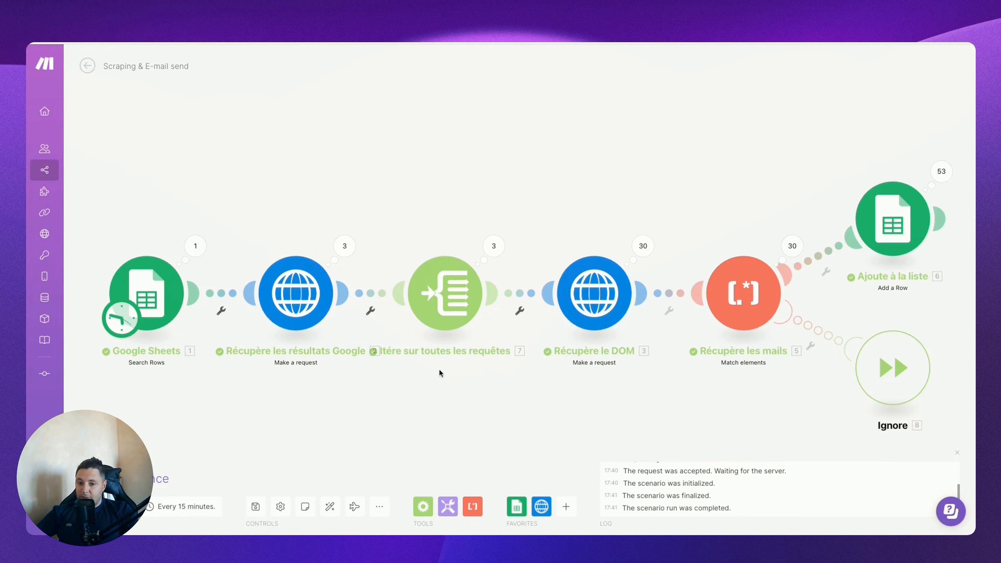
Step: Add an empty module to the canvas above the existing scenario chain
{"action": "scroll", "coordinate": [452, 350], "scroll_direction": "down", "scroll_amount": 1}
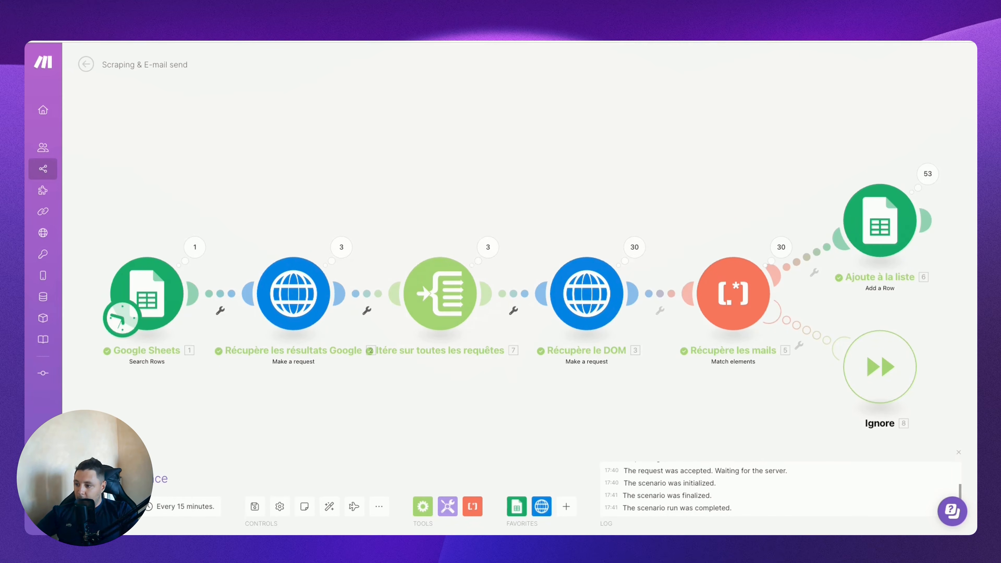
{"action": "right_click", "coordinate": [405, 127]}
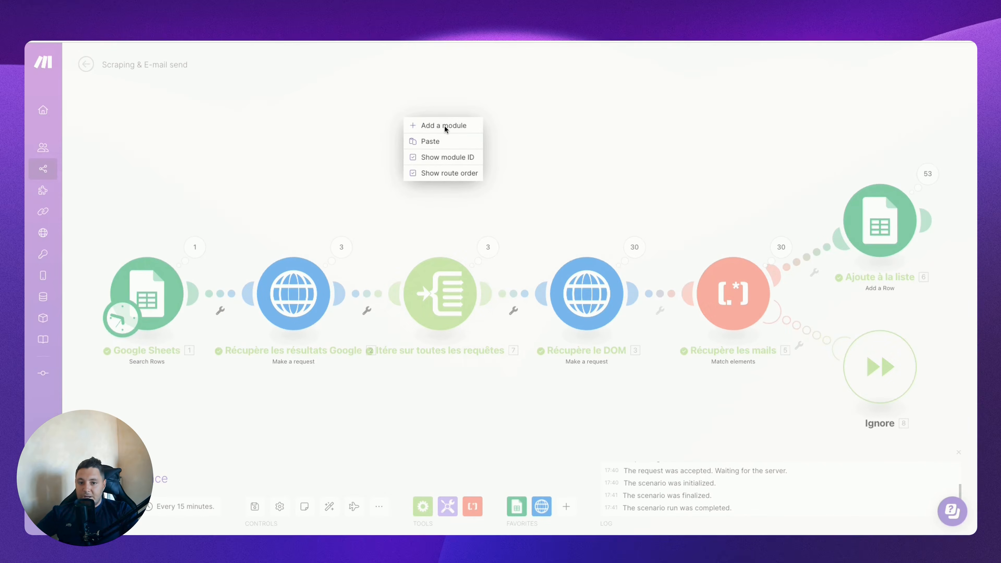
{"action": "left_click", "coordinate": [436, 126]}
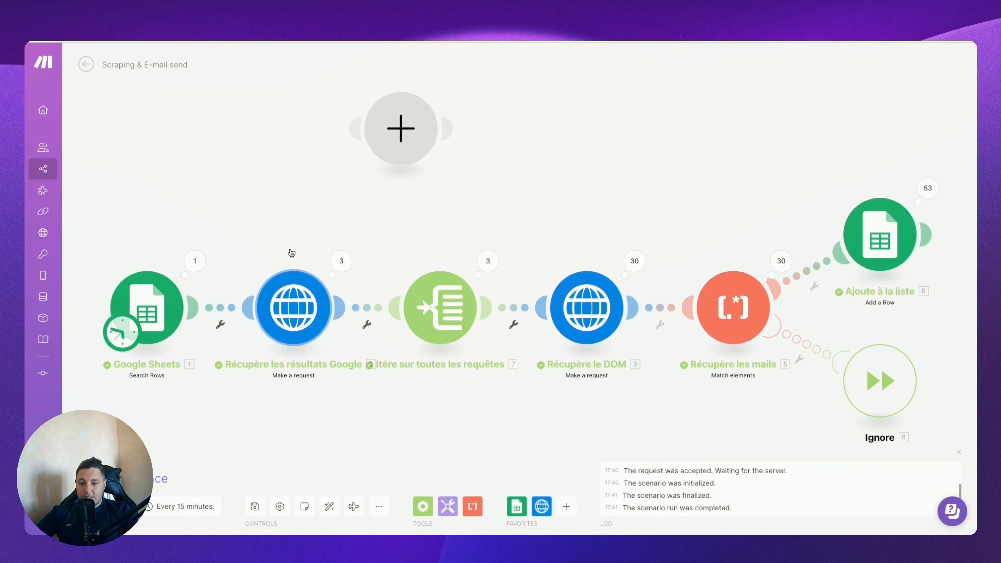
Step: Review the request URL, method and response parsing configured in the Récupère les résultats Google HTTP module
{"action": "left_click", "coordinate": [290, 299]}
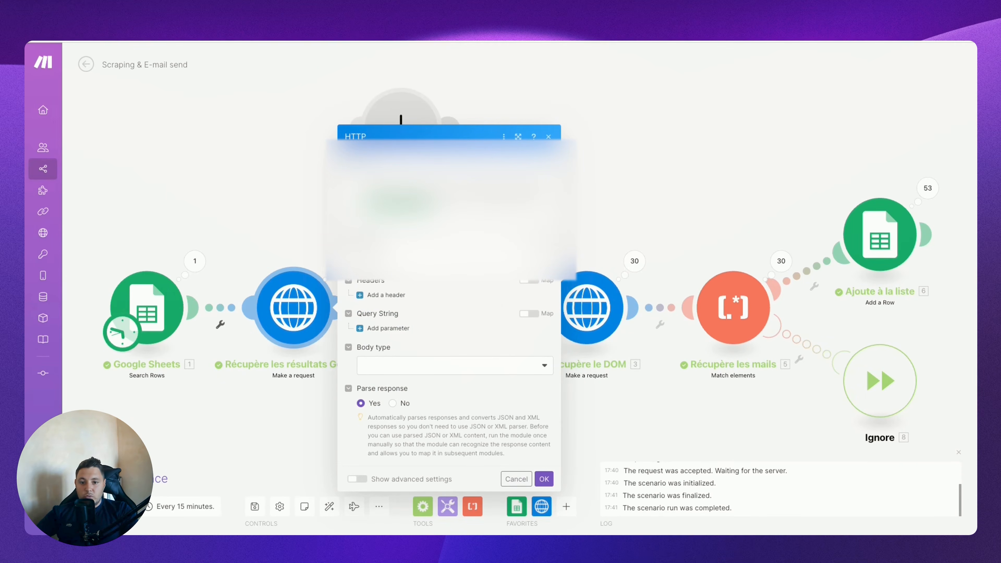
{"action": "triple_click", "coordinate": [453, 193]}
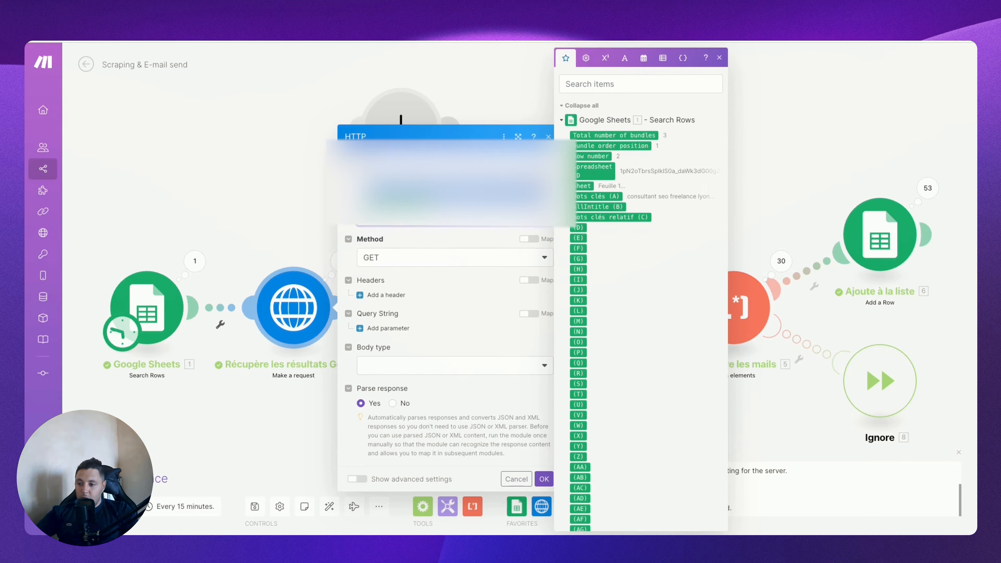
{"action": "left_click", "coordinate": [462, 196]}
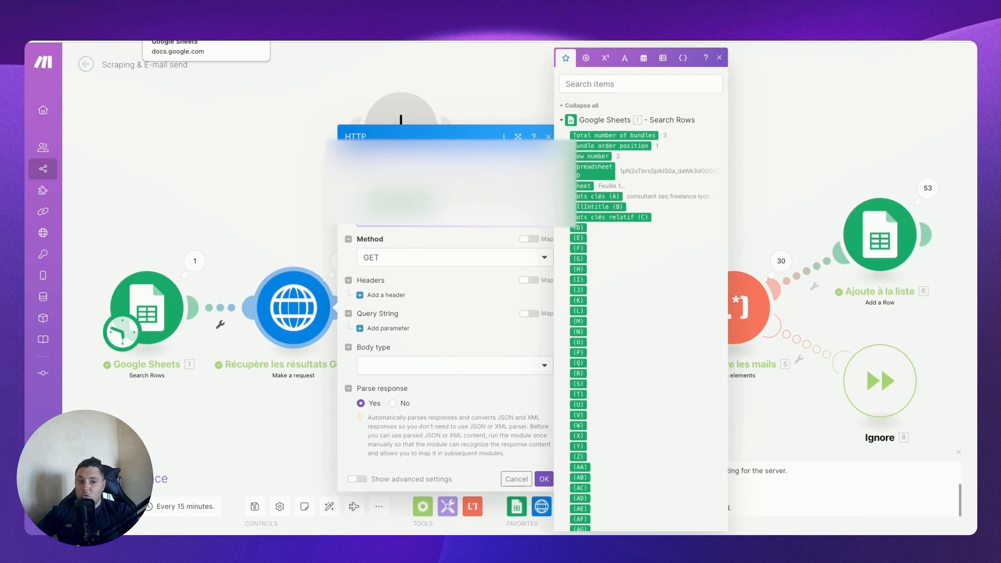
{"action": "left_click", "coordinate": [298, 87]}
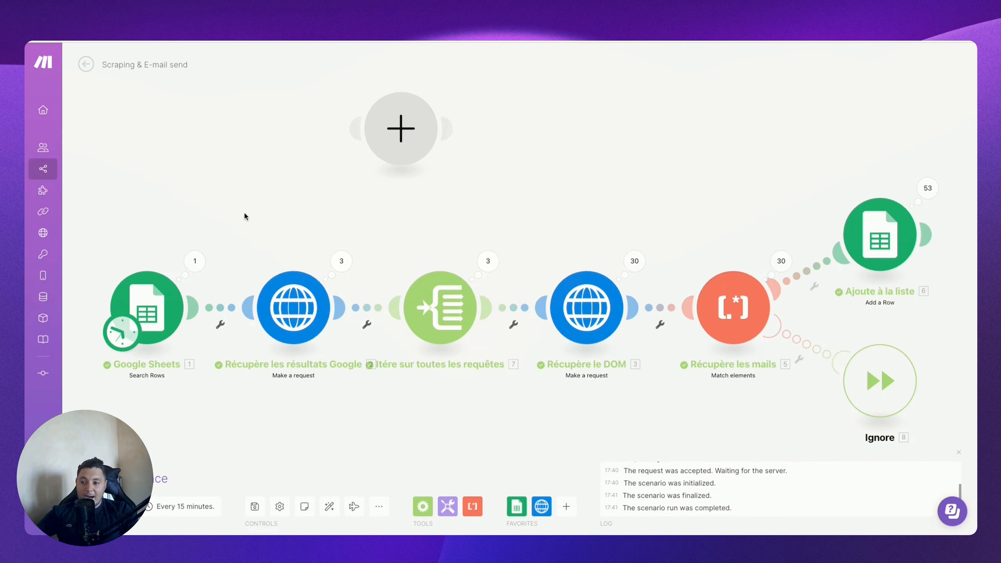
{"action": "left_click", "coordinate": [295, 303]}
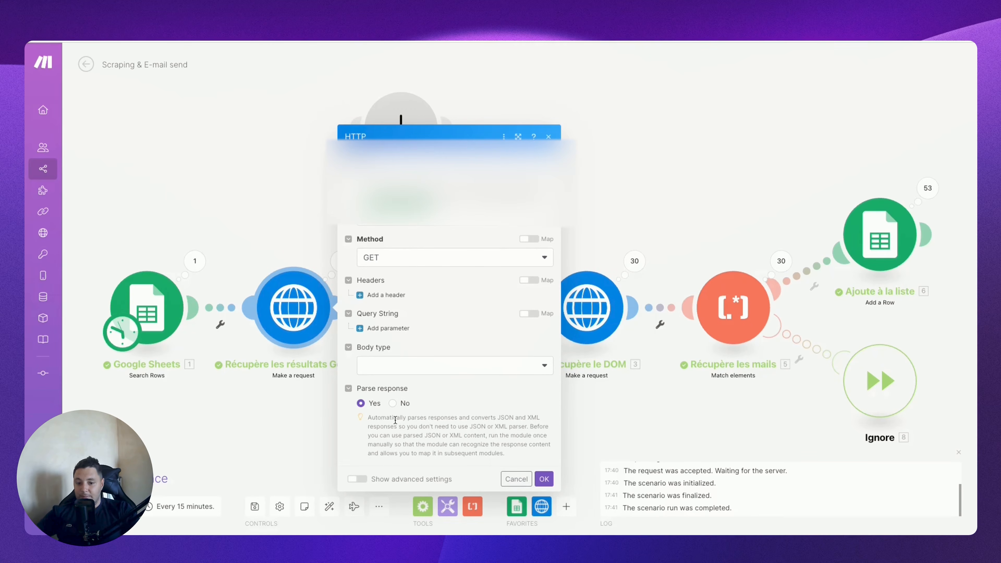
{"action": "left_click", "coordinate": [544, 479]}
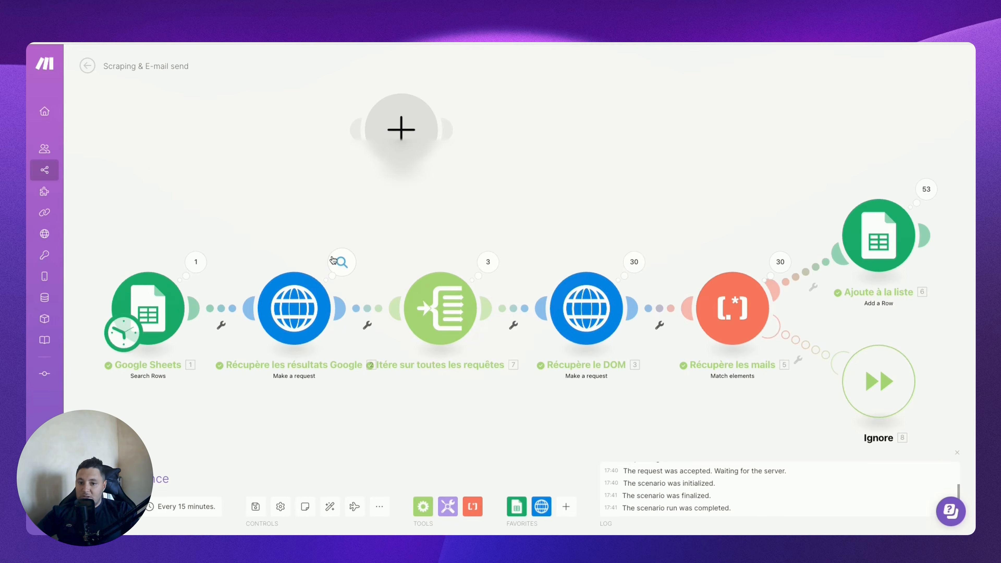
Step: Examine the organic_results array in Operation 3 of the Récupère les résultats Google module's output, including the link of result 10
{"action": "left_click", "coordinate": [341, 262]}
{"action": "left_click", "coordinate": [424, 283]}
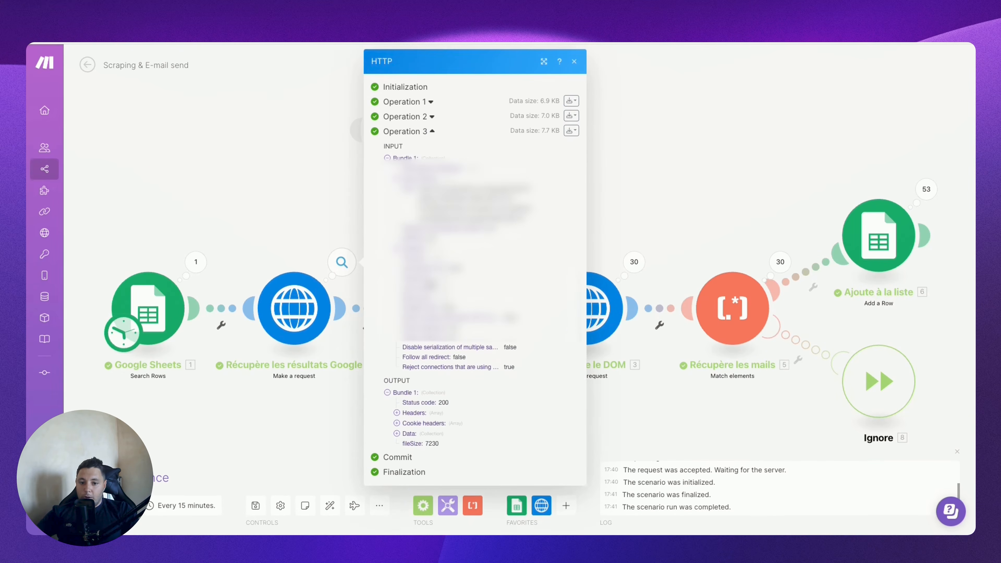
{"action": "left_click", "coordinate": [387, 158]}
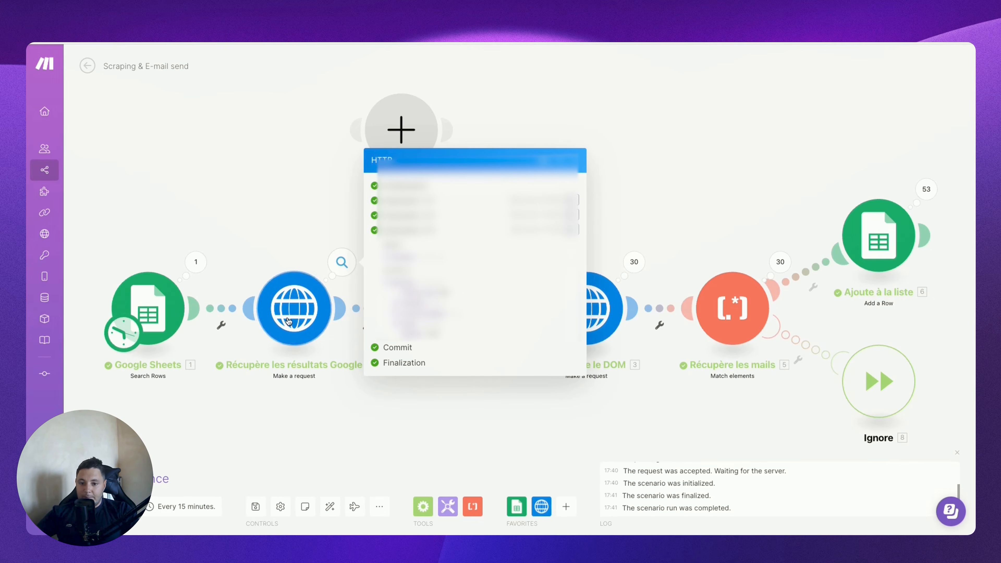
{"action": "left_click", "coordinate": [396, 324]}
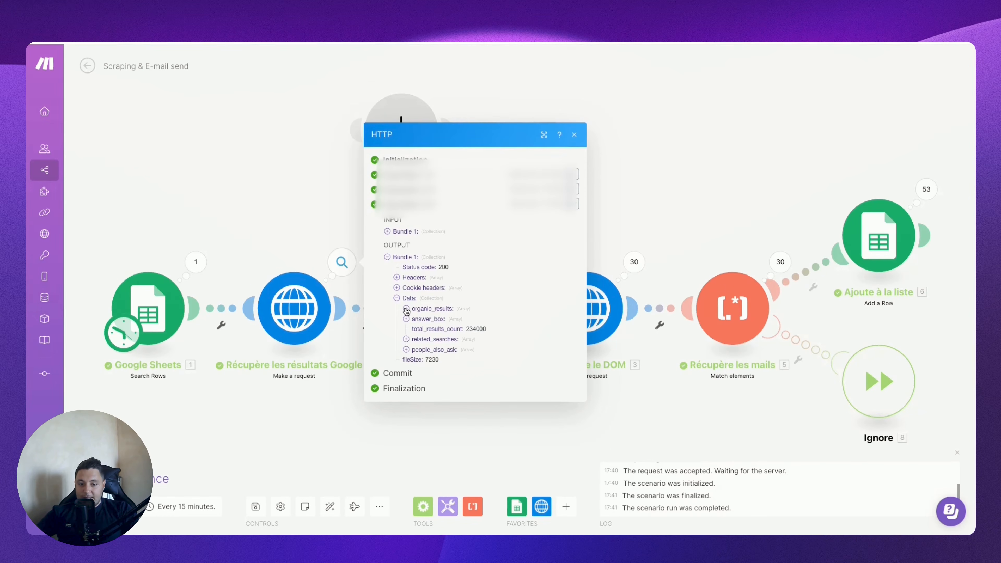
{"action": "left_click", "coordinate": [406, 309]}
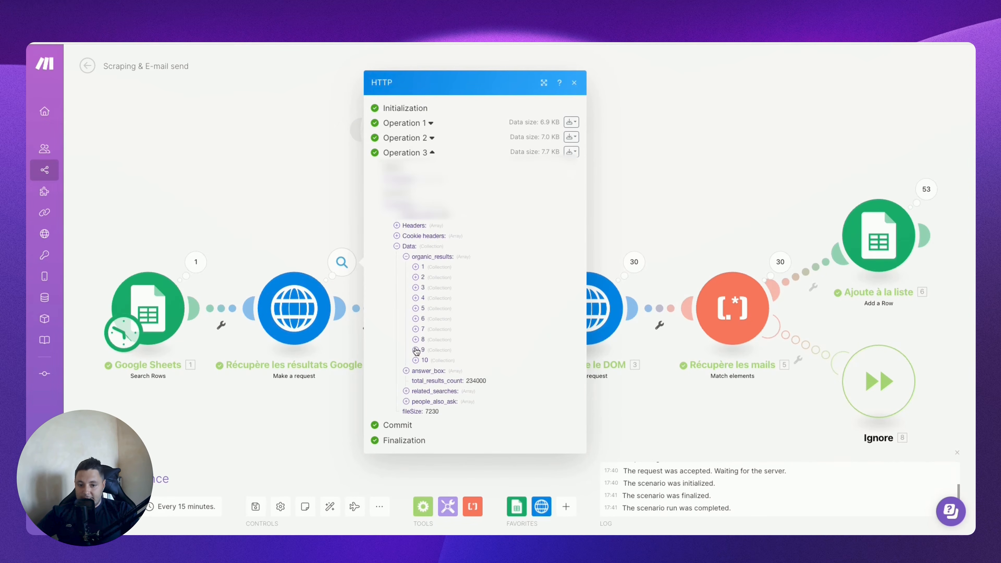
{"action": "left_click", "coordinate": [415, 359]}
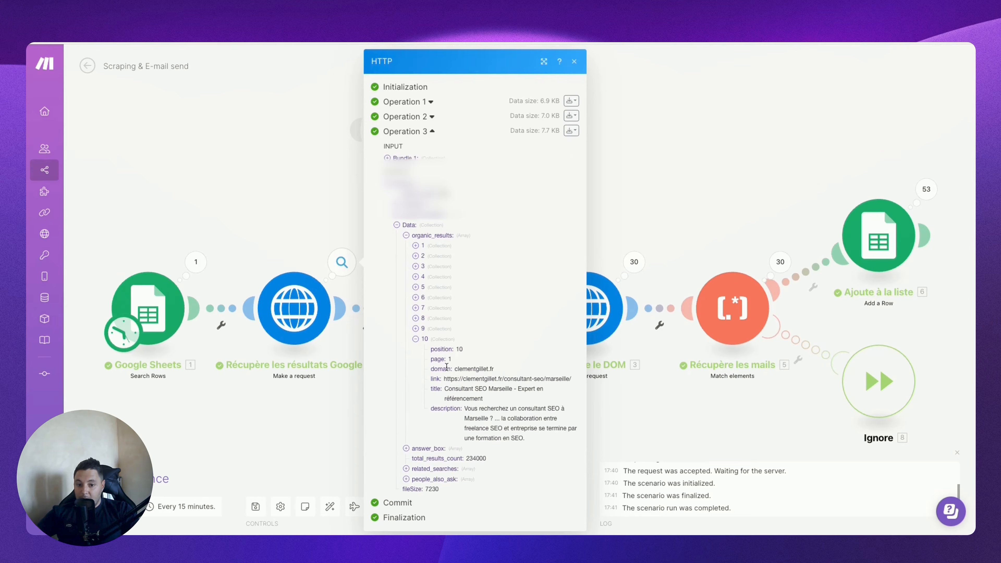
{"action": "double_click", "coordinate": [451, 379]}
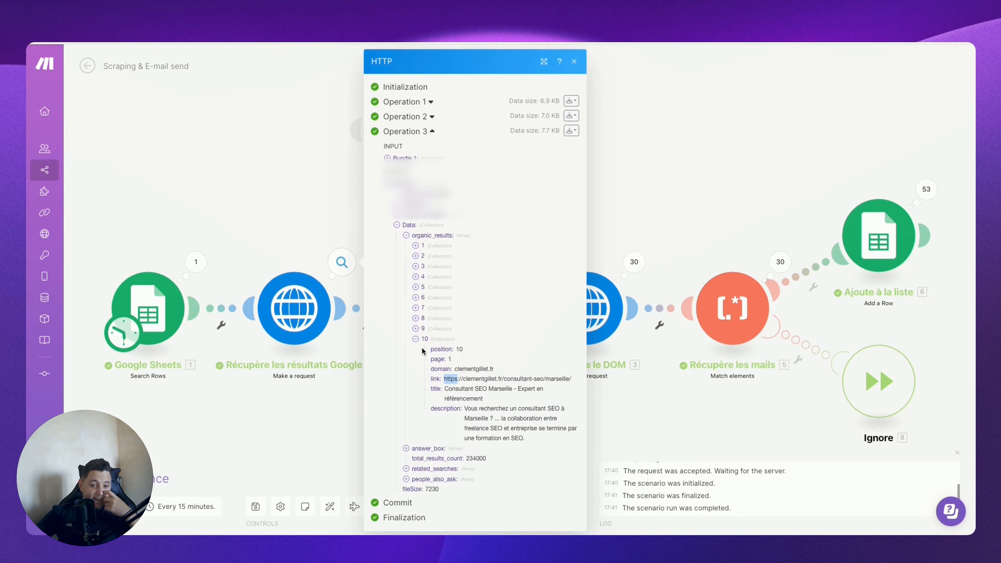
{"action": "left_click", "coordinate": [415, 339]}
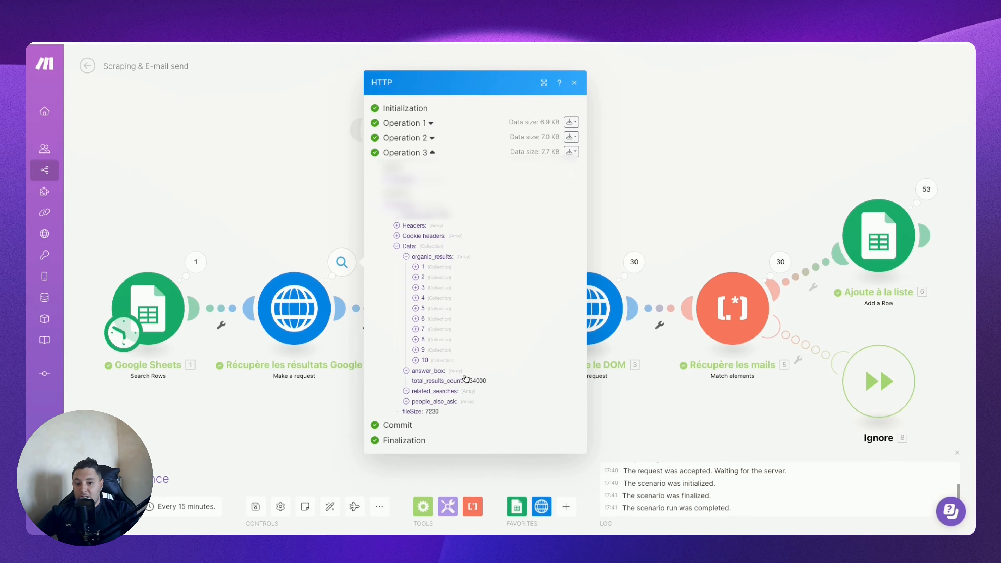
{"action": "left_click", "coordinate": [415, 363]}
{"action": "left_click_drag", "start_coordinate": [444, 377], "coordinate": [579, 384]}
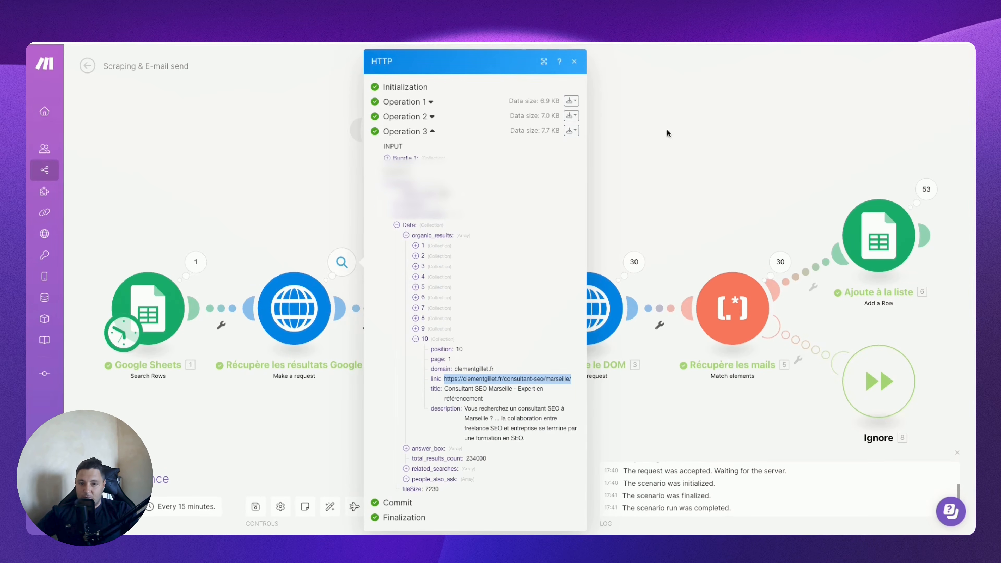
{"action": "left_click", "coordinate": [708, 215]}
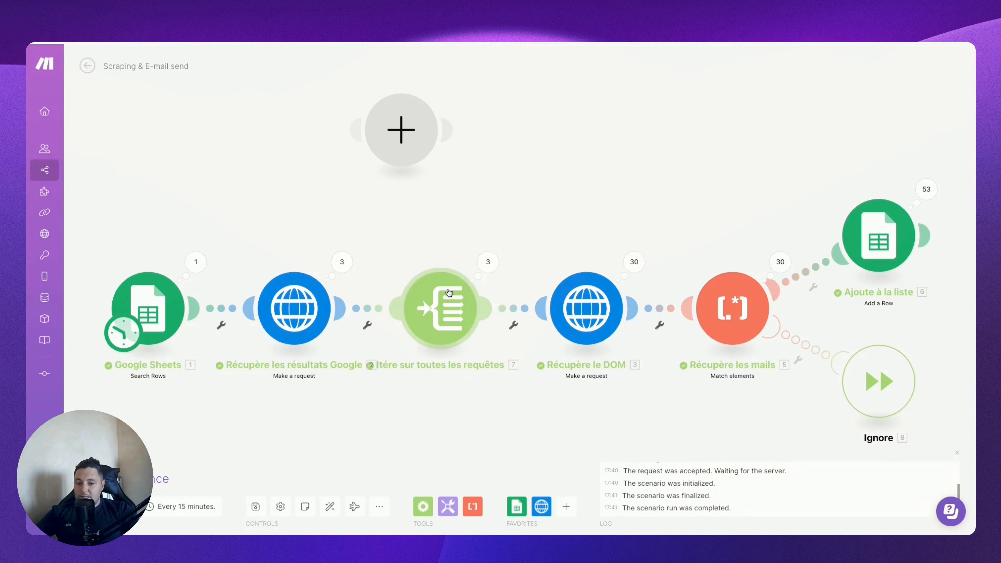
Step: Locate the Iterator among the available flow control modules
{"action": "right_click", "coordinate": [410, 413]}
{"action": "left_click", "coordinate": [422, 396]}
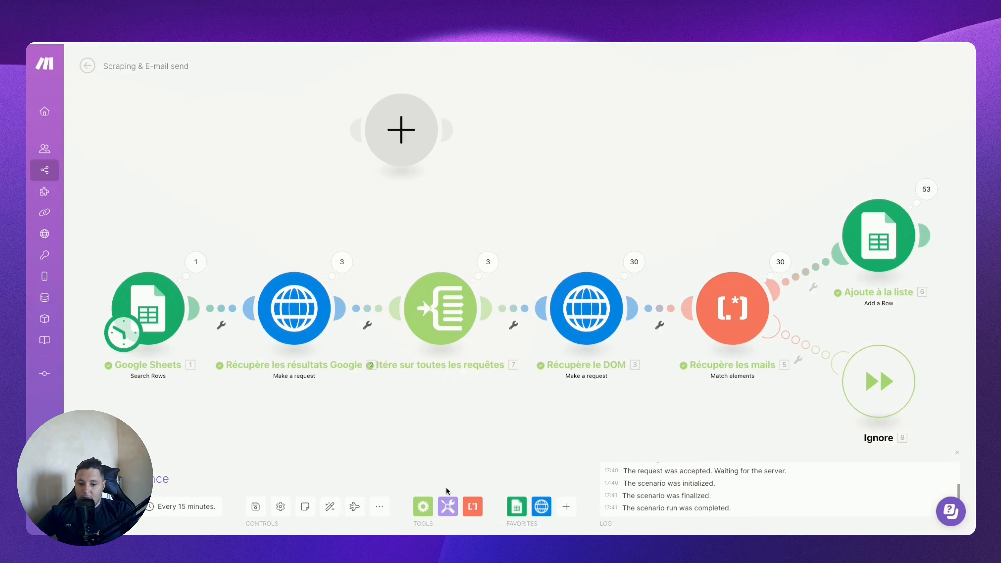
{"action": "left_click", "coordinate": [422, 506]}
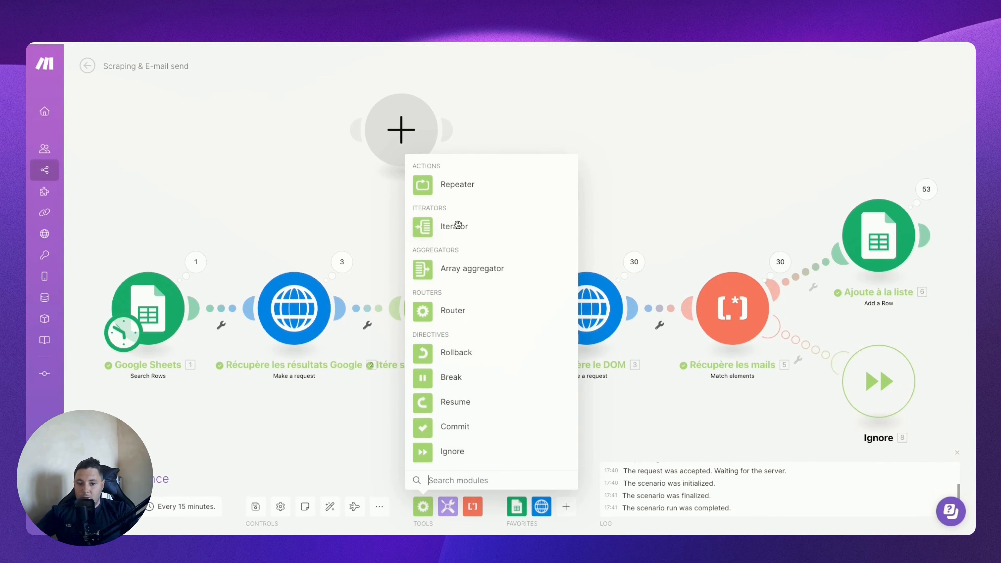
{"action": "left_click", "coordinate": [331, 418]}
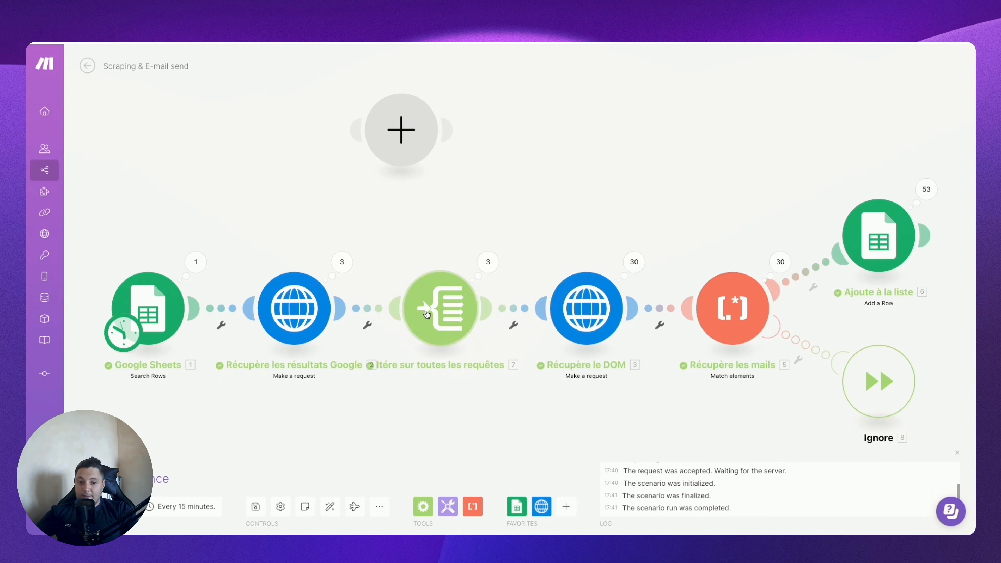
Step: Compare the array mapped in the Itère sur toutes les requêtes module with the organic_results data returned by the first HTTP module
{"action": "left_click", "coordinate": [440, 308]}
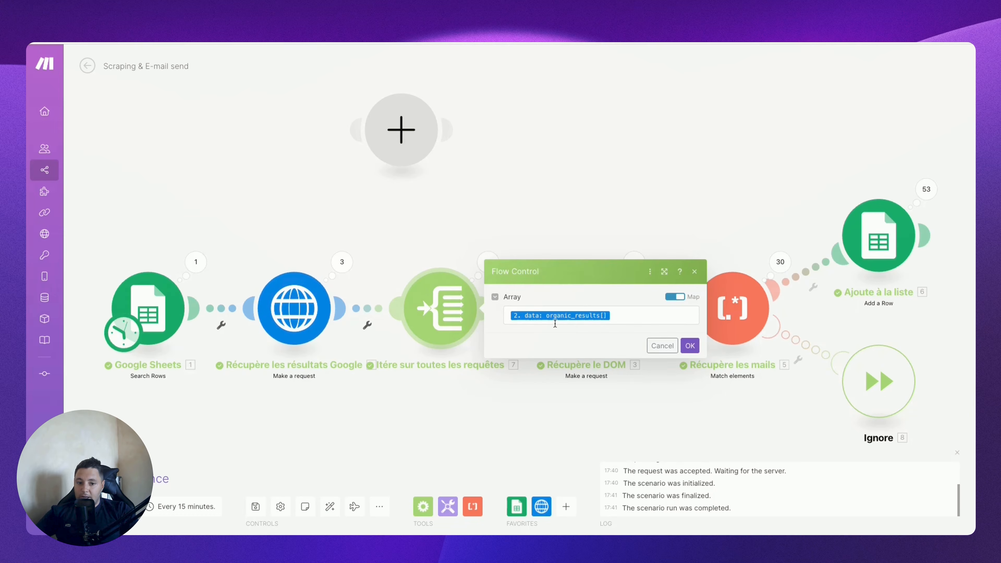
{"action": "left_click", "coordinate": [342, 262]}
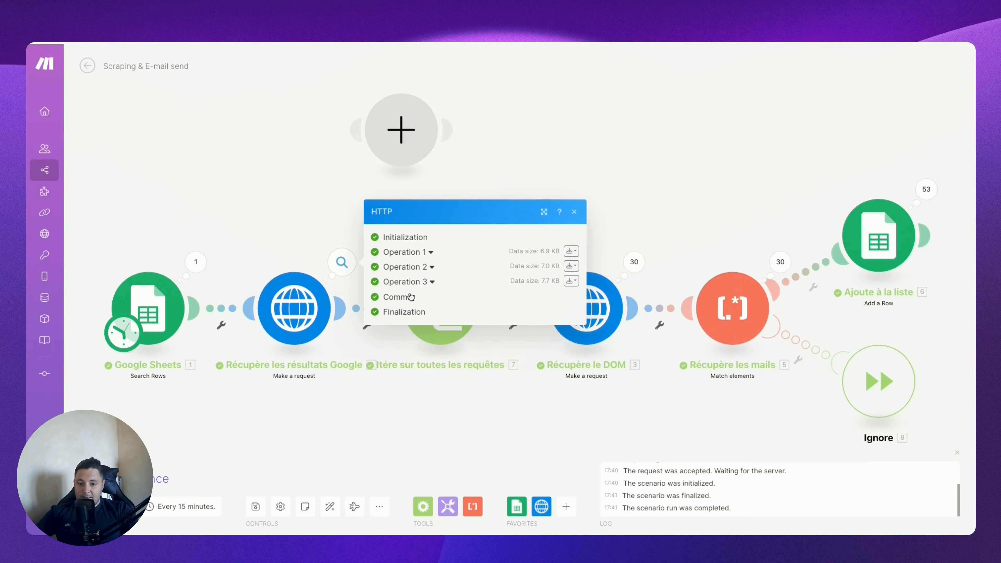
{"action": "left_click", "coordinate": [395, 282]}
{"action": "left_click", "coordinate": [397, 434]}
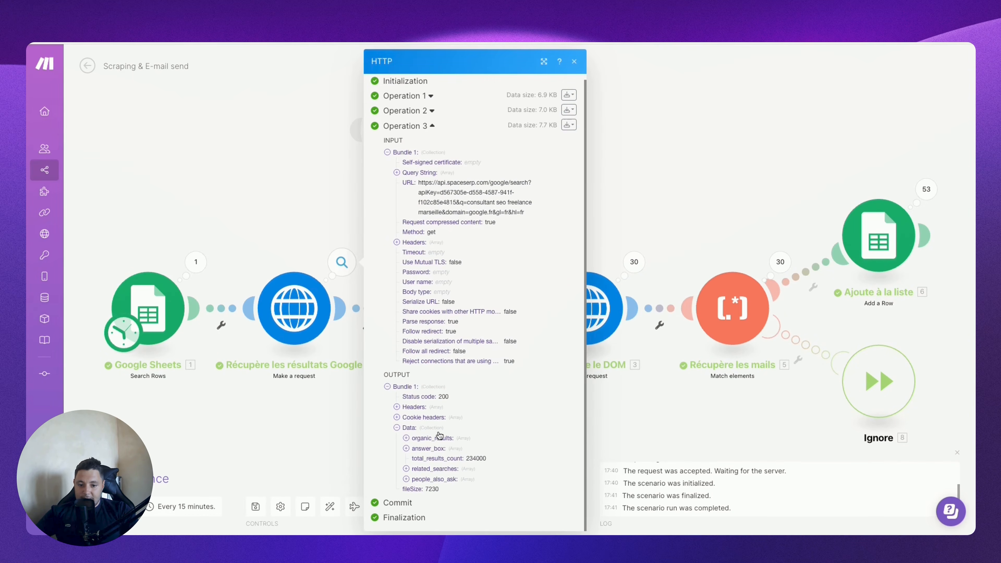
{"action": "left_click", "coordinate": [407, 439]}
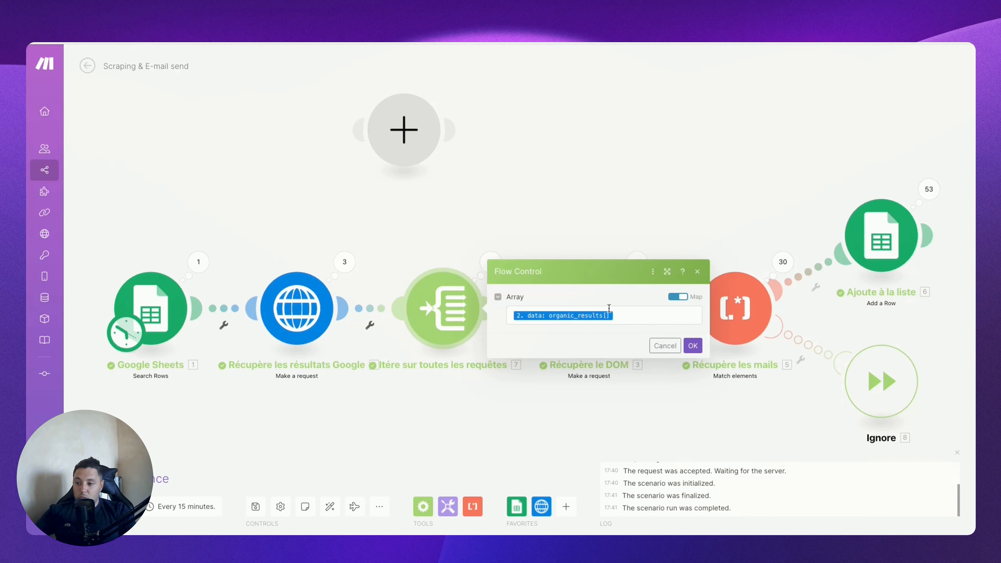
{"action": "left_click", "coordinate": [692, 345]}
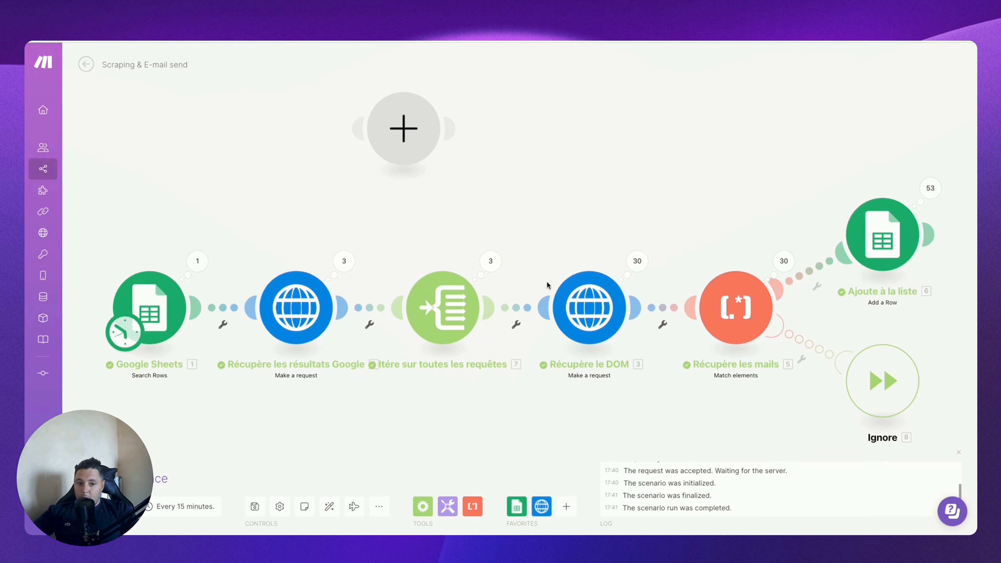
Step: Examine the iterator's output bundles for Operation 1, focusing on the link field of bundle 3
{"action": "left_click_drag", "start_coordinate": [568, 236], "coordinate": [465, 250]}
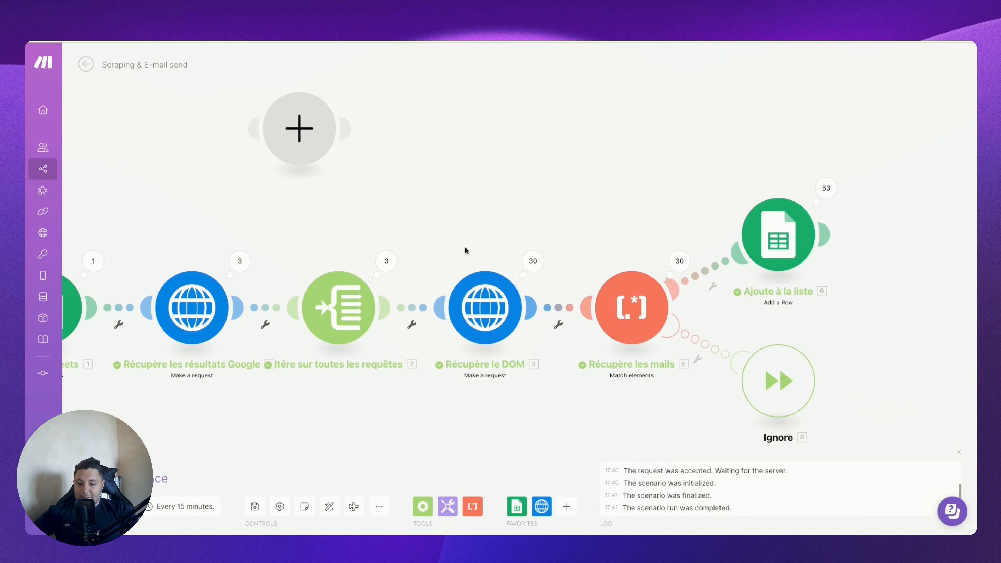
{"action": "left_click", "coordinate": [388, 262]}
{"action": "left_click", "coordinate": [471, 250]}
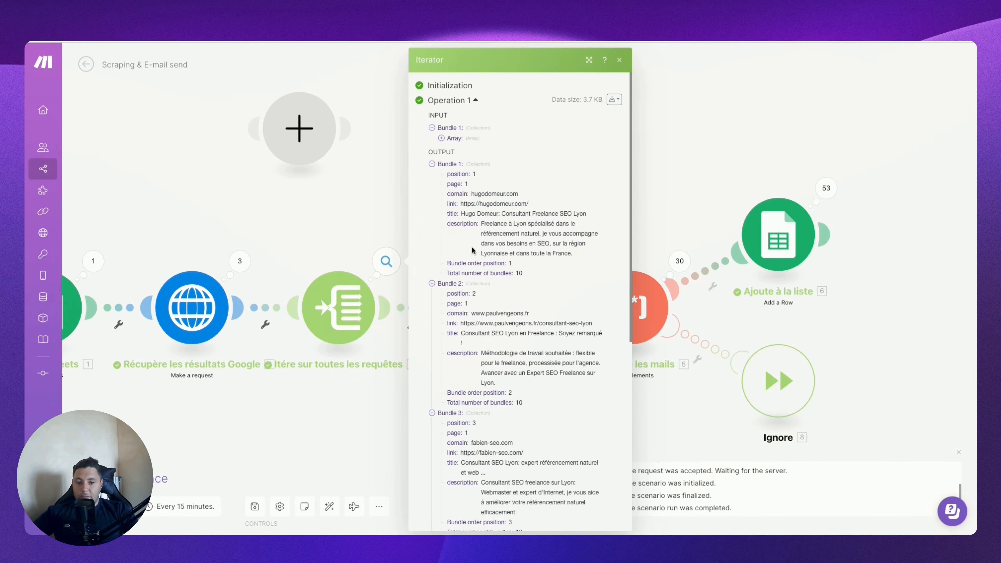
{"action": "left_click", "coordinate": [432, 163]}
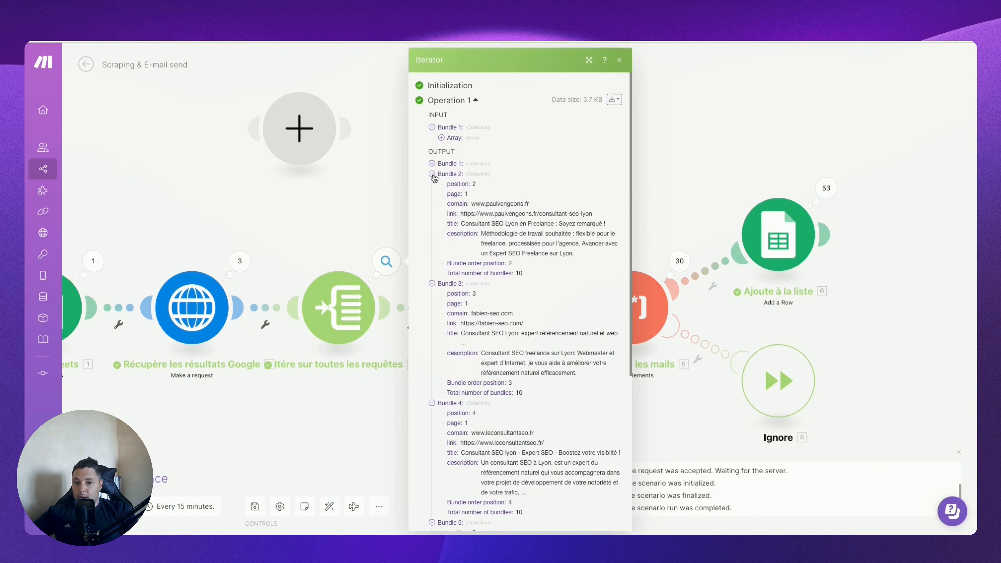
{"action": "left_click", "coordinate": [432, 174]}
{"action": "left_click_drag", "start_coordinate": [461, 224], "coordinate": [536, 228]}
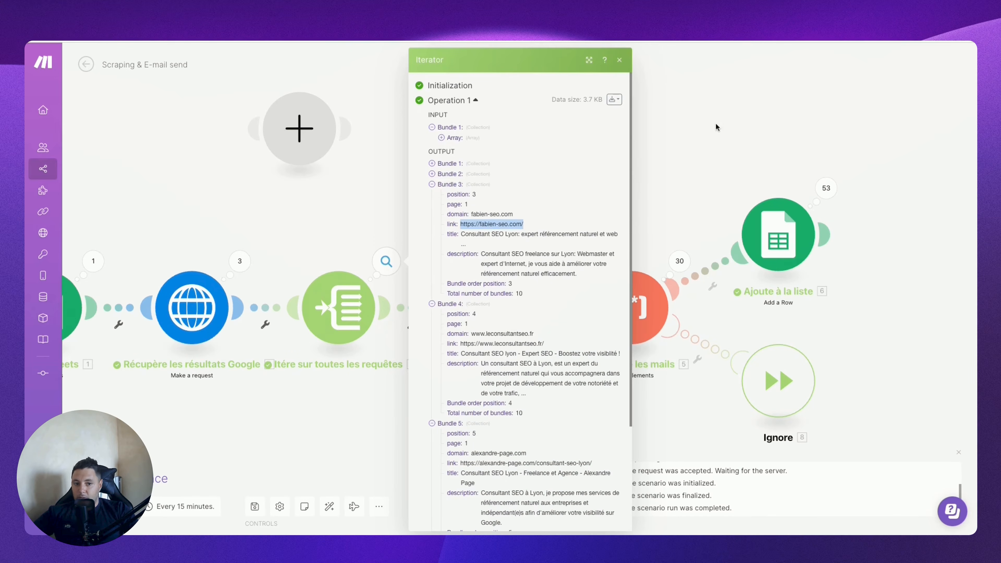
{"action": "left_click", "coordinate": [718, 128]}
{"action": "right_click", "coordinate": [480, 177]}
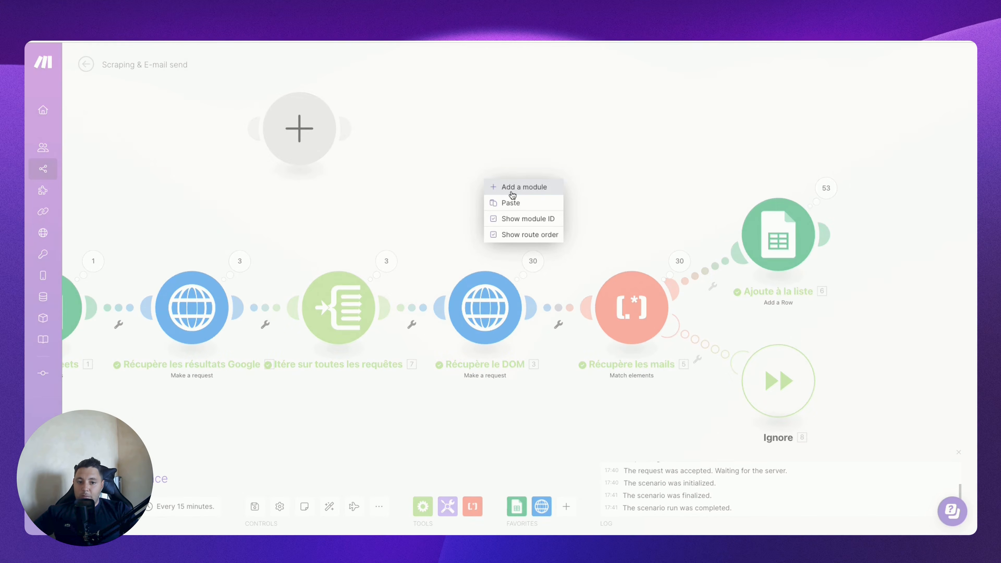
{"action": "left_click", "coordinate": [513, 190]}
{"action": "left_click", "coordinate": [553, 172]}
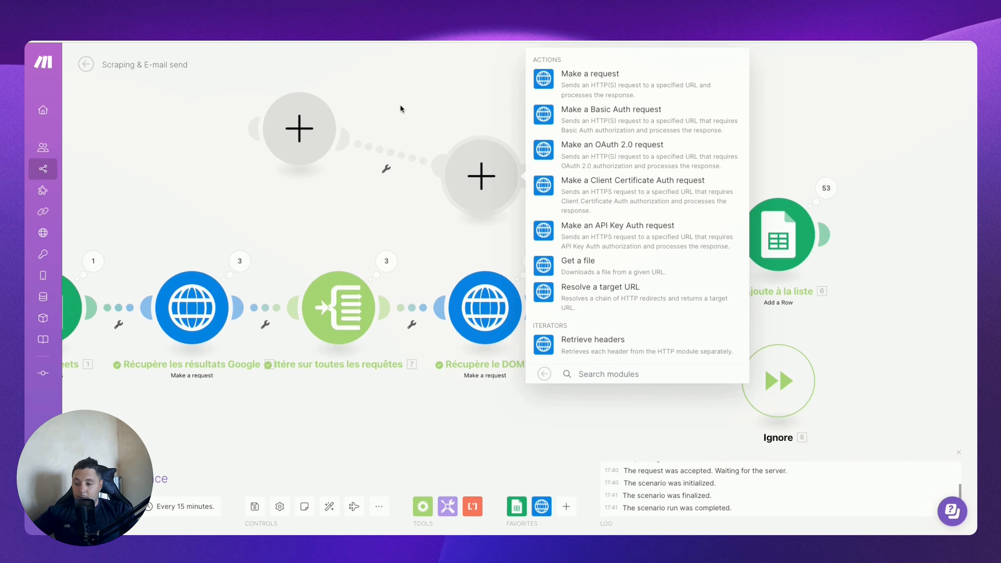
{"action": "left_click", "coordinate": [451, 94]}
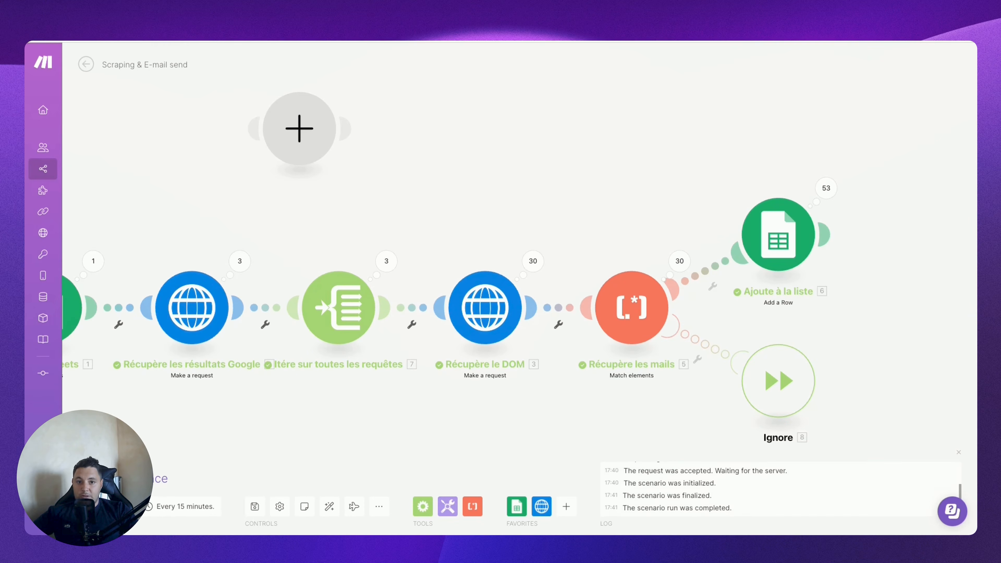
Step: Open the consultant-seo-lyon page from the iterator's second bundle in a new browser tab and revisit the Récupère le DOM module
{"action": "key", "text": "ctrl+t"}
{"action": "type", "text": "paul"}
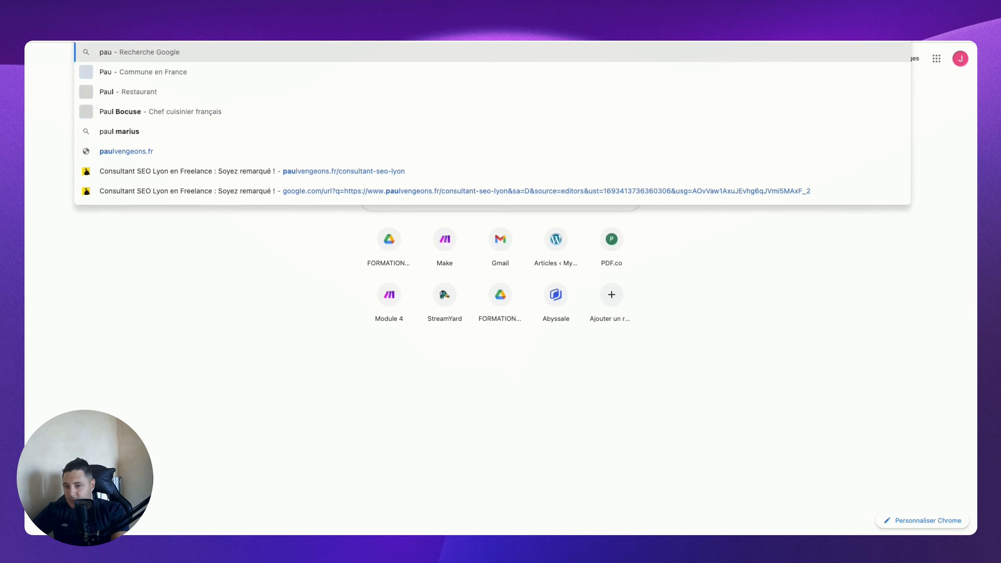
{"action": "left_click", "coordinate": [337, 176]}
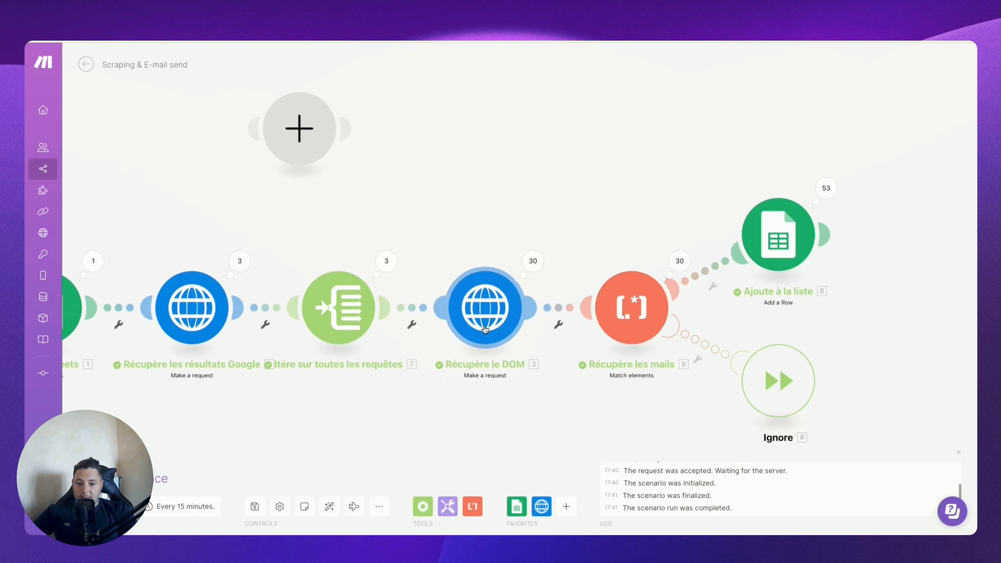
{"action": "left_click", "coordinate": [485, 329]}
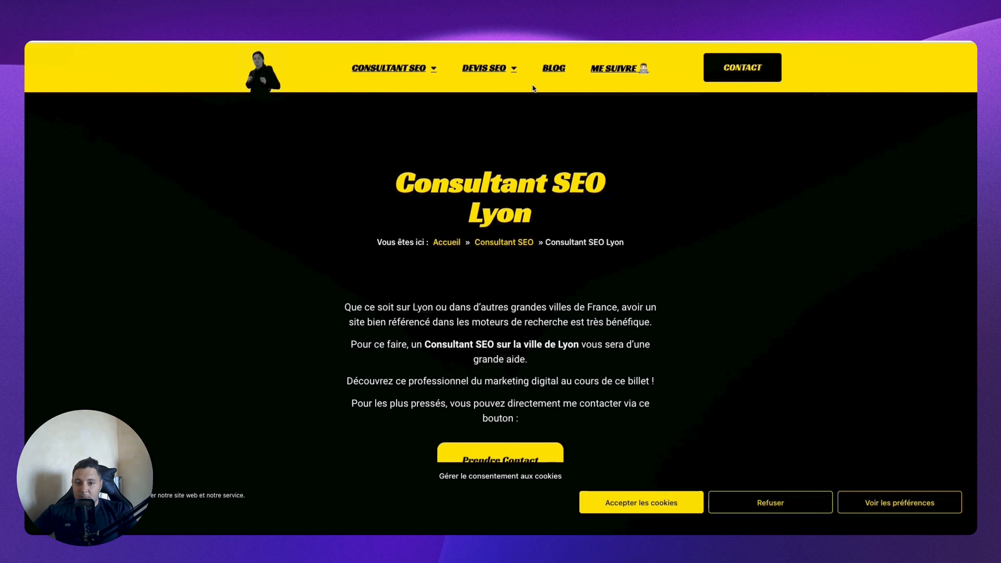
Step: Display the source code of the Consultant SEO Lyon web page, select all of it and look through it
{"action": "right_click", "coordinate": [331, 141]}
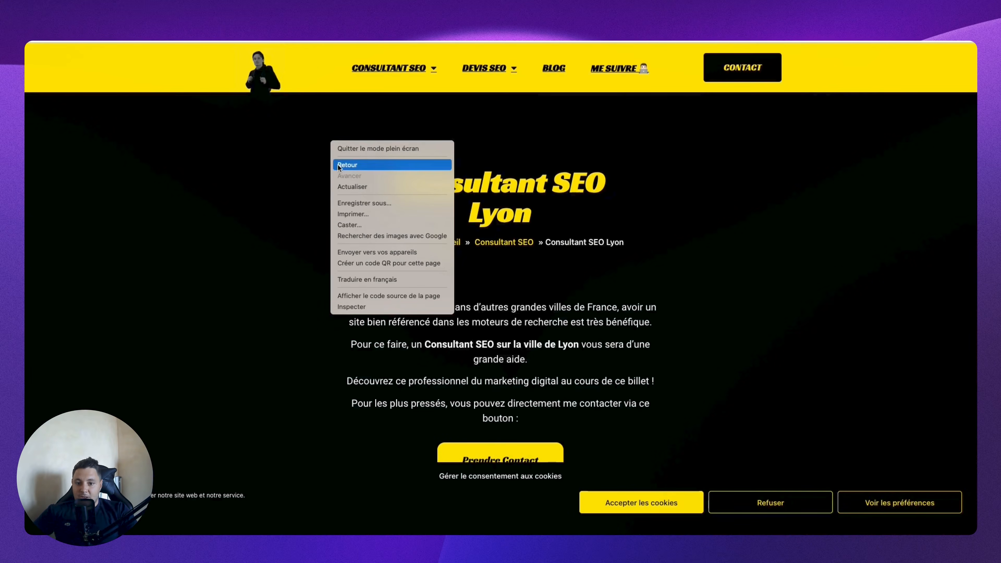
{"action": "left_click", "coordinate": [371, 298]}
{"action": "key", "text": "super+a"}
{"action": "scroll", "coordinate": [500, 288], "scroll_direction": "down", "scroll_amount": 5}
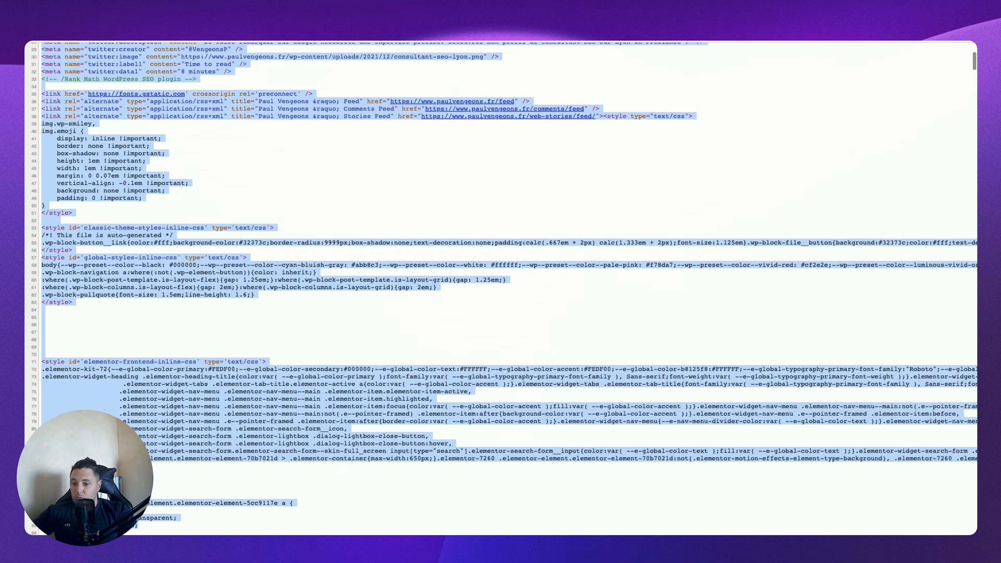
Step: Return to the scenario and examine the iterator's Operation 2 output, highlighting the link of bundle 1
{"action": "scroll", "coordinate": [399, 303], "scroll_direction": "up", "scroll_amount": 15}
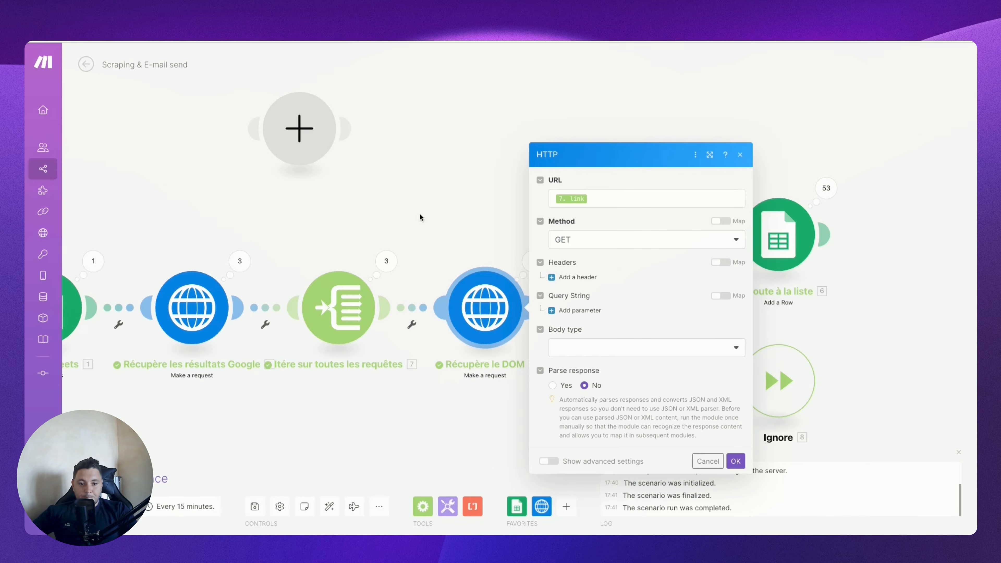
{"action": "left_click", "coordinate": [386, 261]}
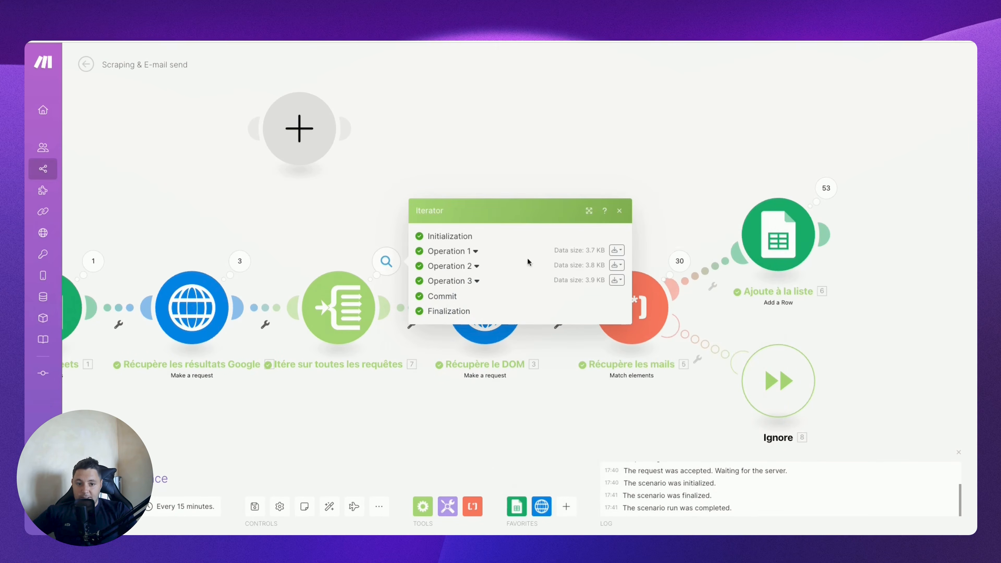
{"action": "left_click", "coordinate": [471, 267]}
{"action": "left_click_drag", "start_coordinate": [484, 218], "coordinate": [569, 220]}
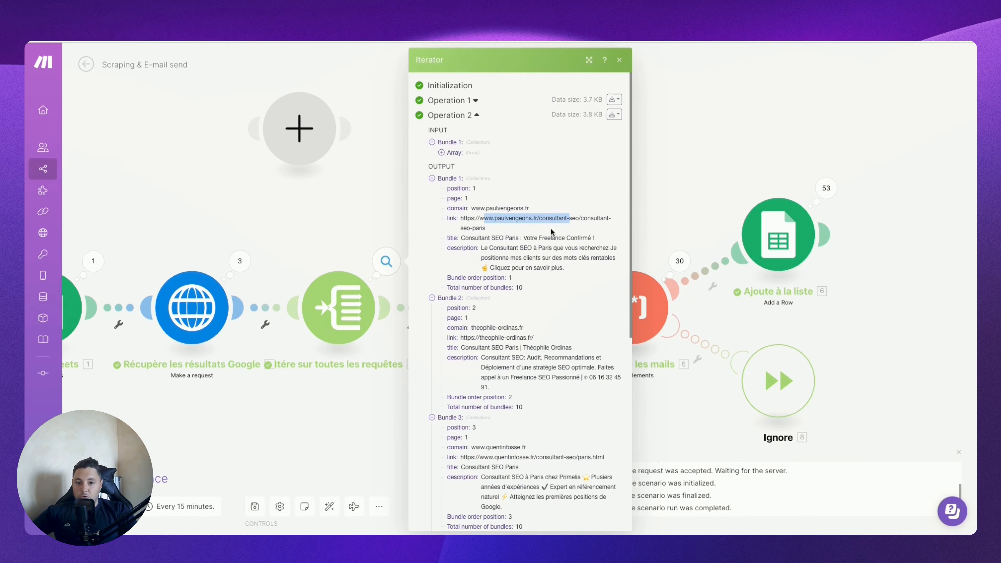
{"action": "left_click", "coordinate": [668, 157]}
Step: Review the Récupère le DOM module's request settings, reading the Parse response note, and glance at its list of operations
{"action": "left_click", "coordinate": [489, 316]}
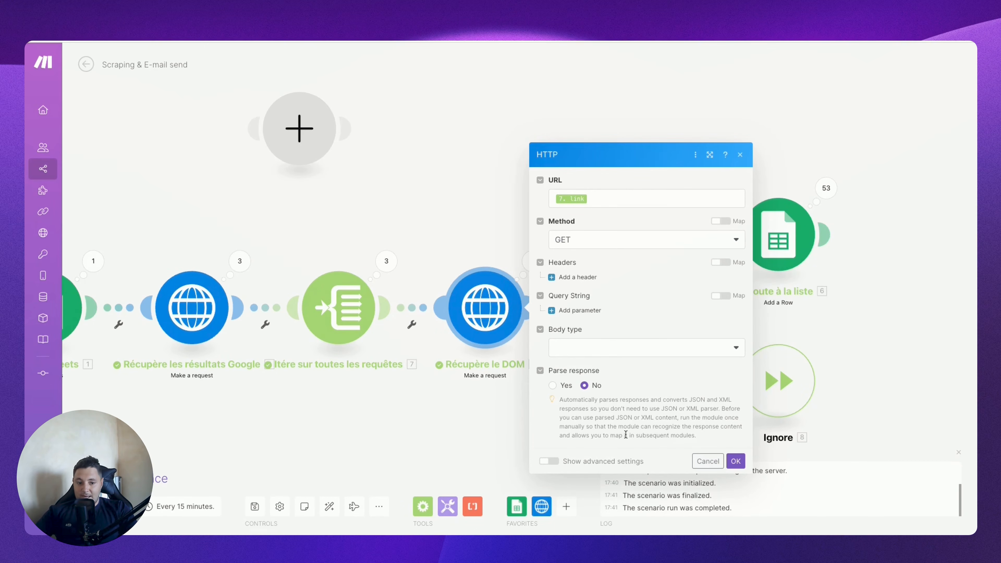
{"action": "triple_click", "coordinate": [695, 398]}
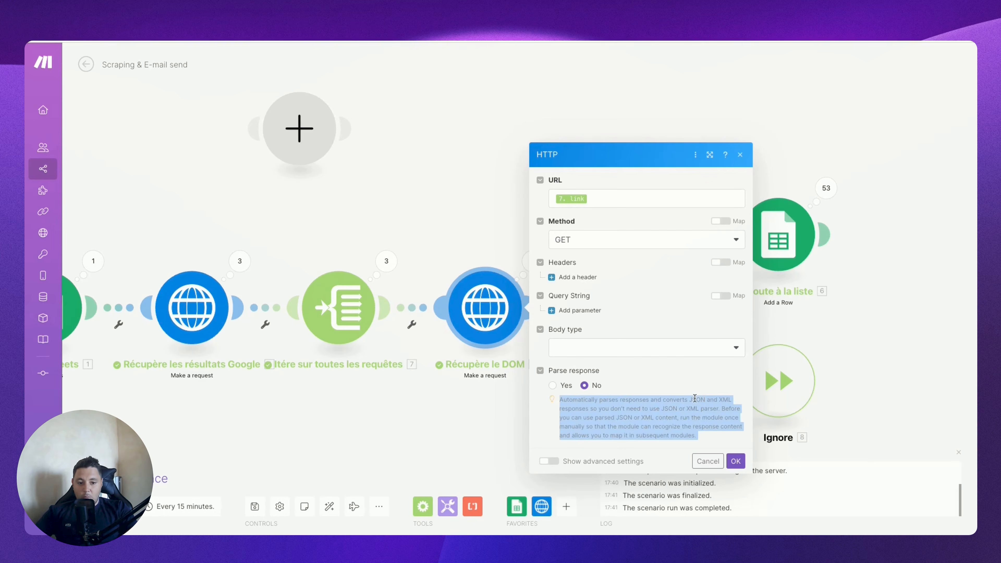
{"action": "left_click", "coordinate": [703, 400]}
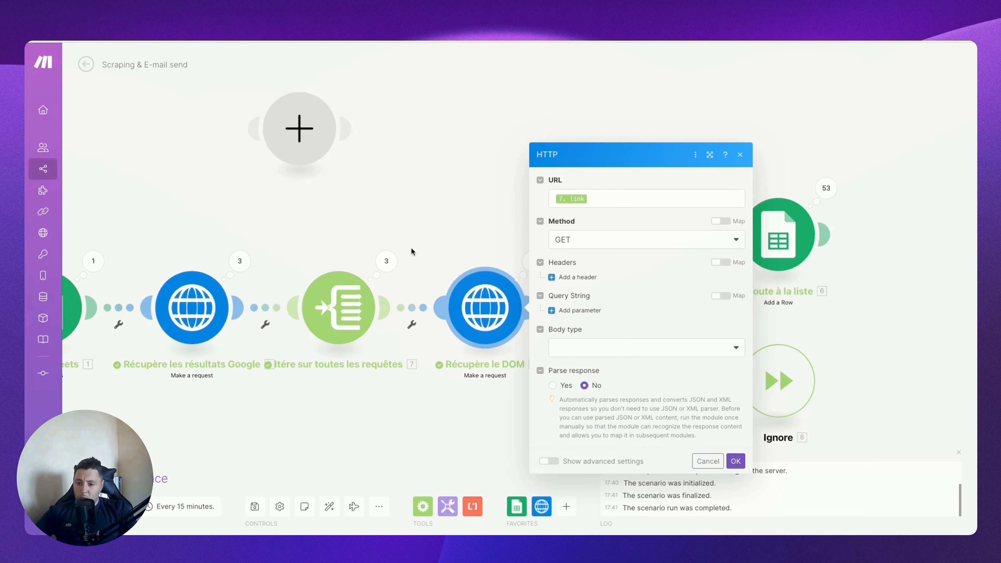
{"action": "left_click", "coordinate": [457, 213]}
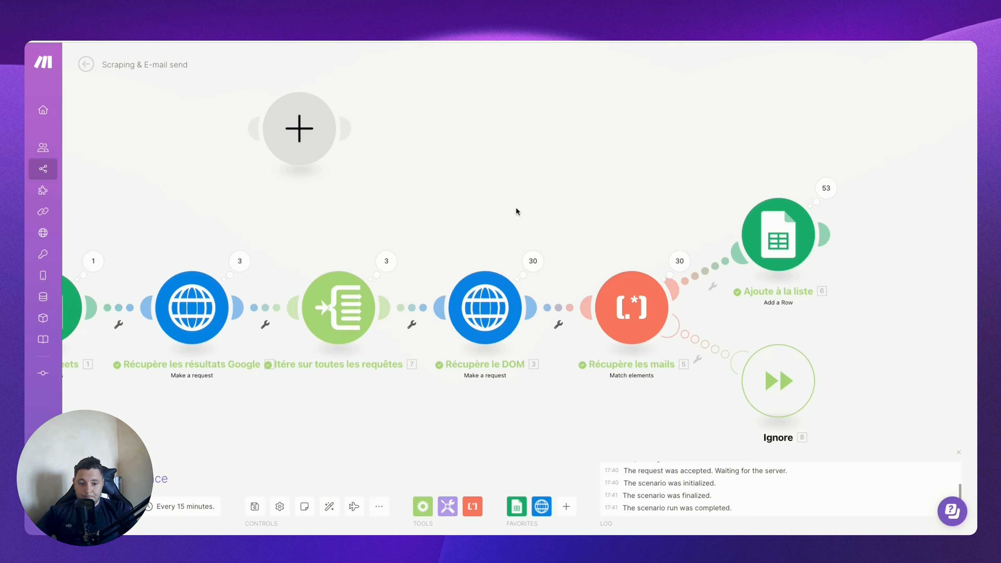
{"action": "scroll", "coordinate": [515, 207], "scroll_direction": "right", "scroll_amount": 5}
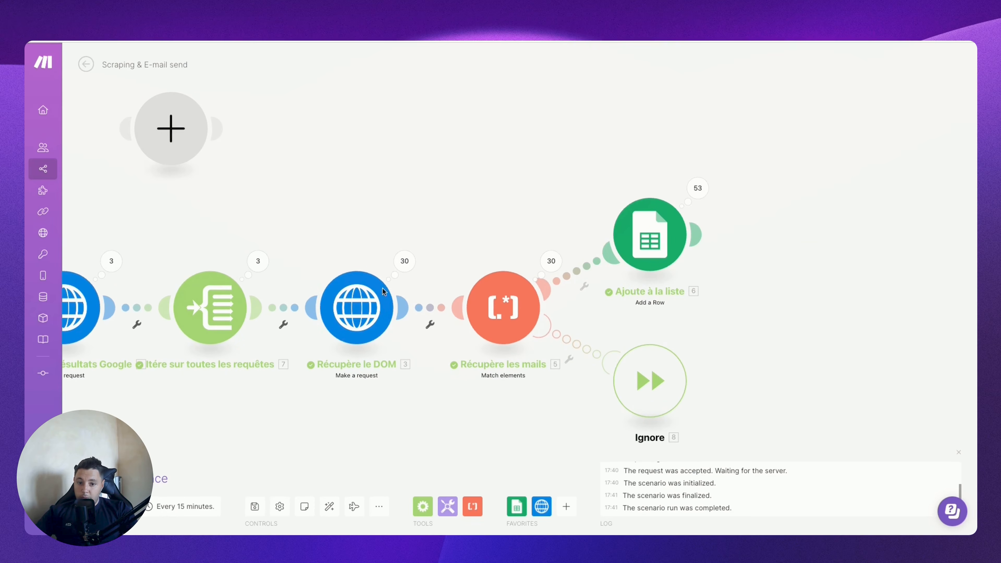
{"action": "left_click", "coordinate": [405, 261]}
{"action": "left_click", "coordinate": [405, 188]}
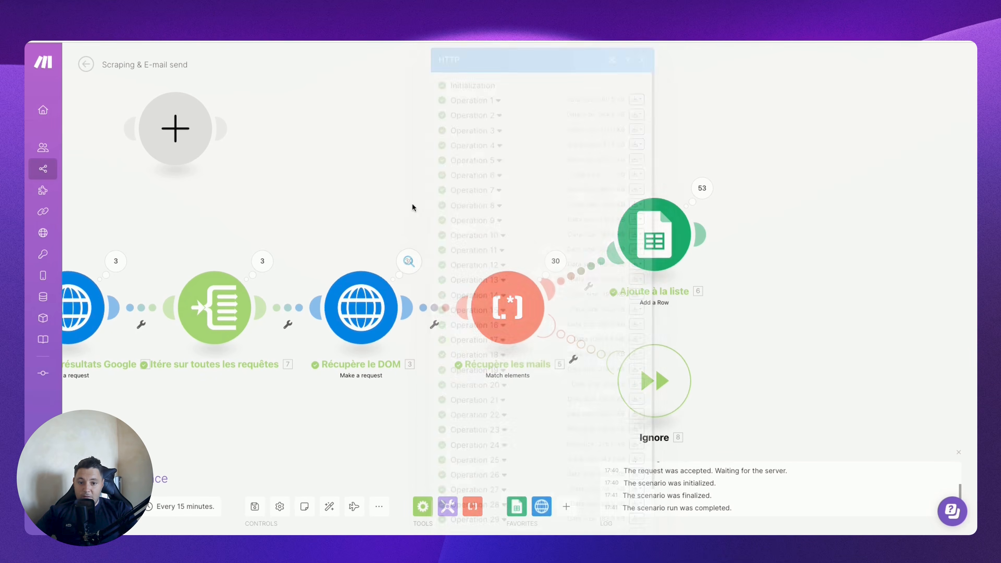
Step: Add an unconnected Text parser Match elements module to the canvas and delete it again
{"action": "left_click", "coordinate": [473, 508]}
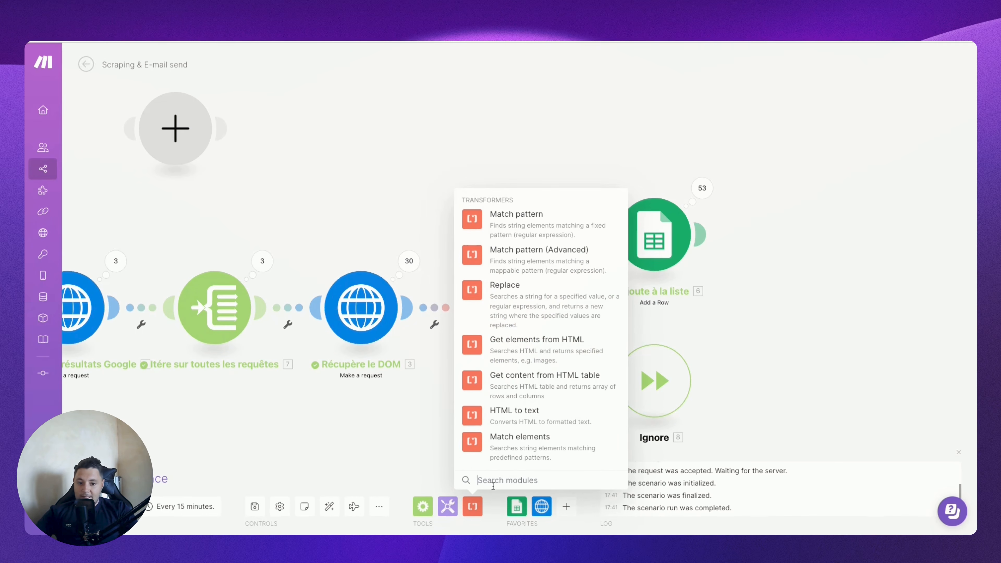
{"action": "left_click", "coordinate": [506, 456]}
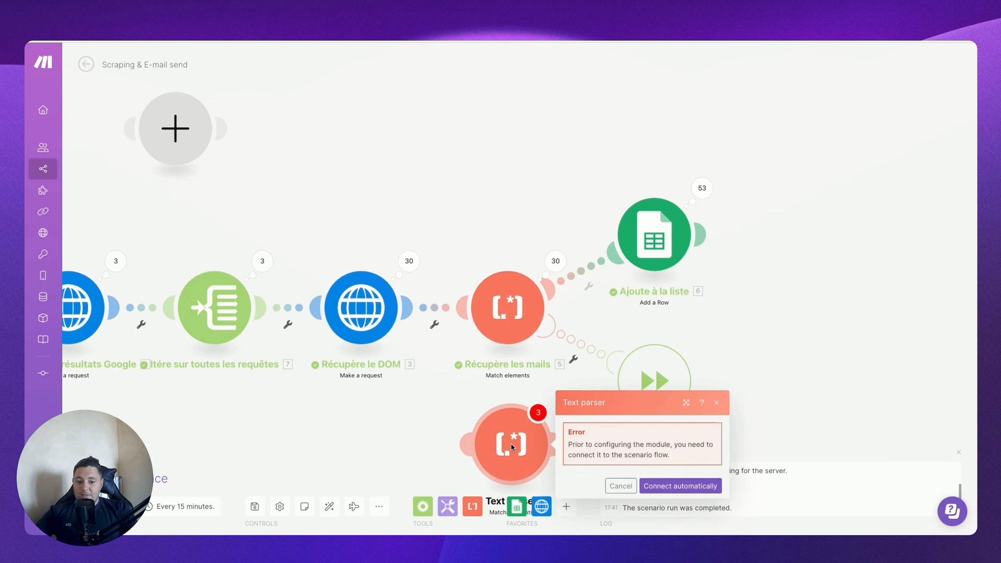
{"action": "left_click", "coordinate": [621, 486]}
{"action": "right_click", "coordinate": [519, 410]}
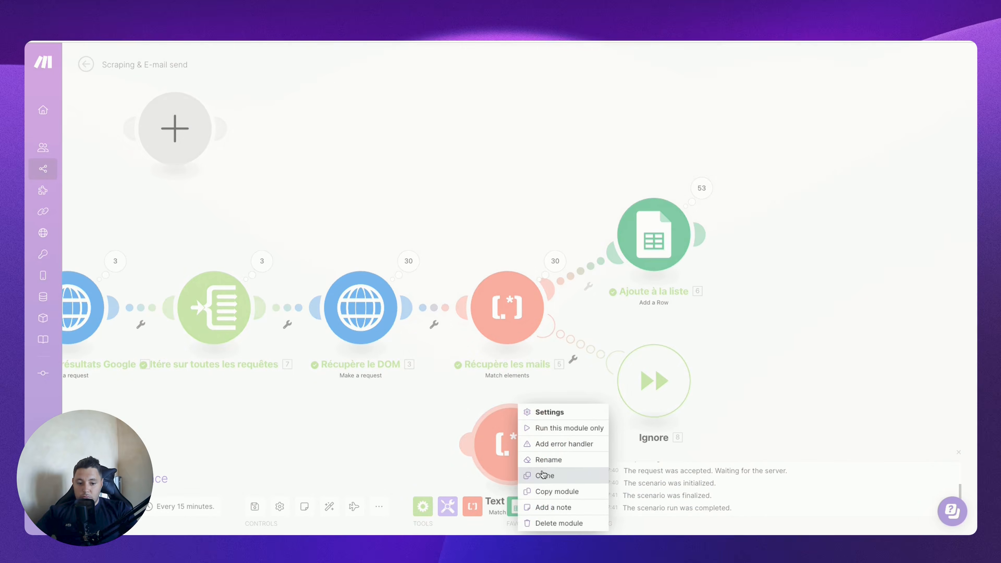
{"action": "left_click", "coordinate": [560, 523]}
Step: Clear the special characters in the Récupère les mails module's pattern and check the data mapped as its text
{"action": "left_click", "coordinate": [507, 307]}
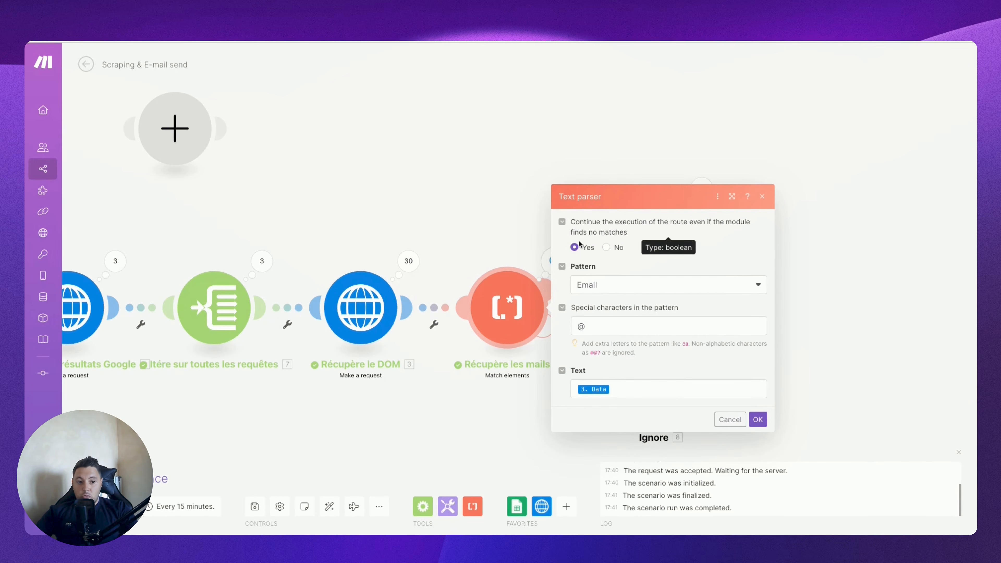
{"action": "left_click", "coordinate": [586, 326]}
{"action": "key", "text": "BackSpace"}
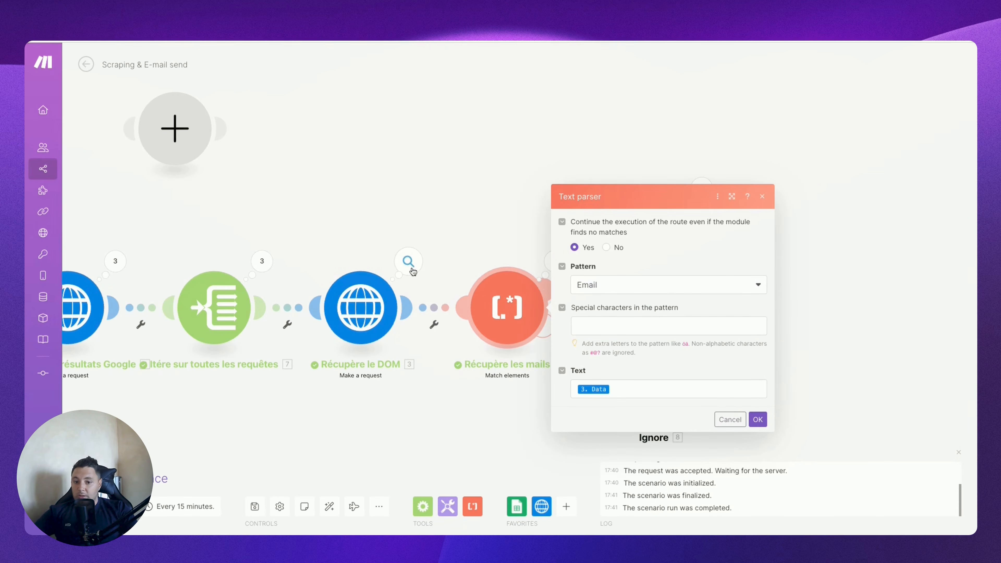
{"action": "left_click", "coordinate": [586, 385]}
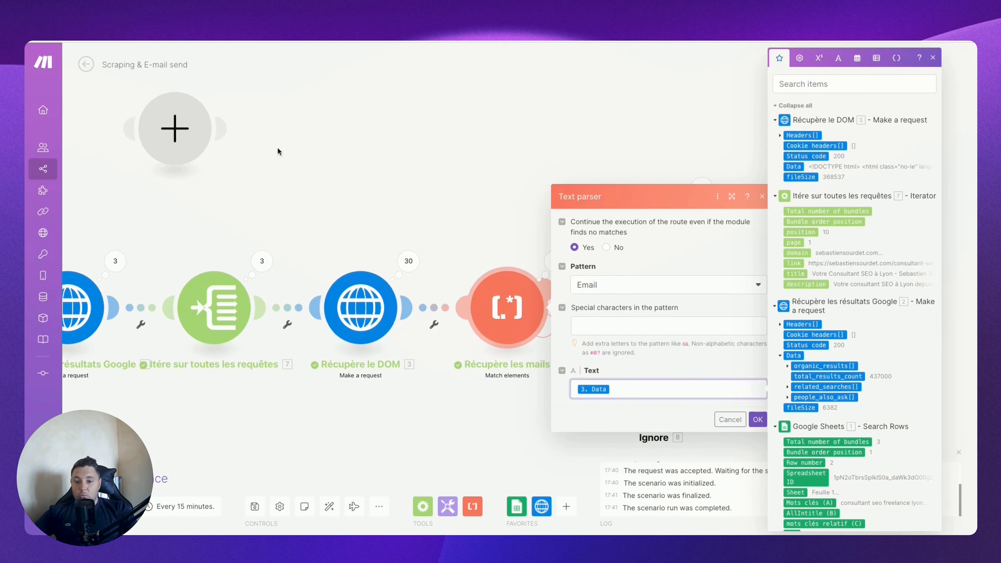
Step: Examine Operation 11 in the Récupère le DOM module's output, expanding the returned Data and highlighting its HTML code
{"action": "left_click", "coordinate": [405, 262]}
{"action": "left_click", "coordinate": [514, 251]}
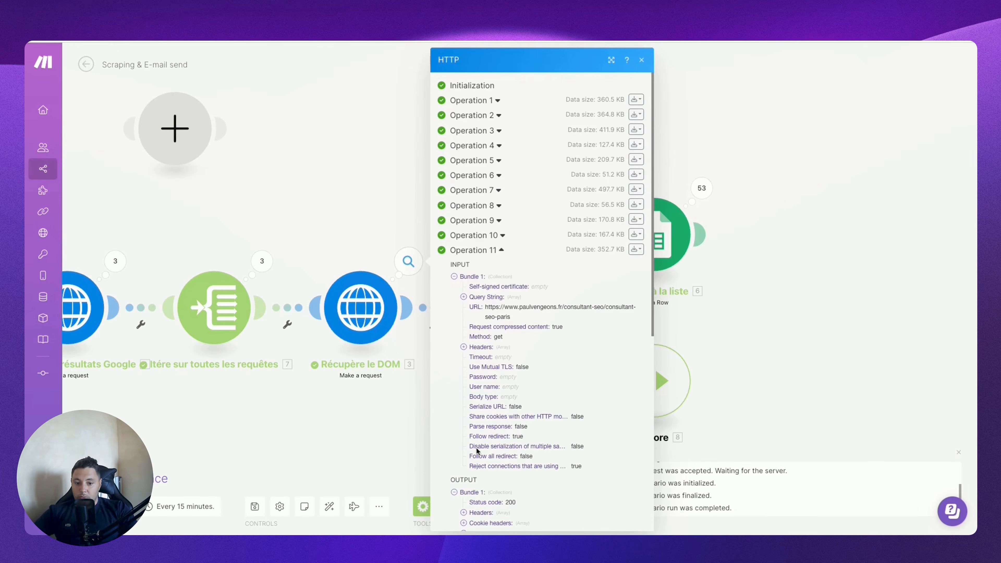
{"action": "scroll", "coordinate": [493, 427], "scroll_direction": "down", "scroll_amount": 3}
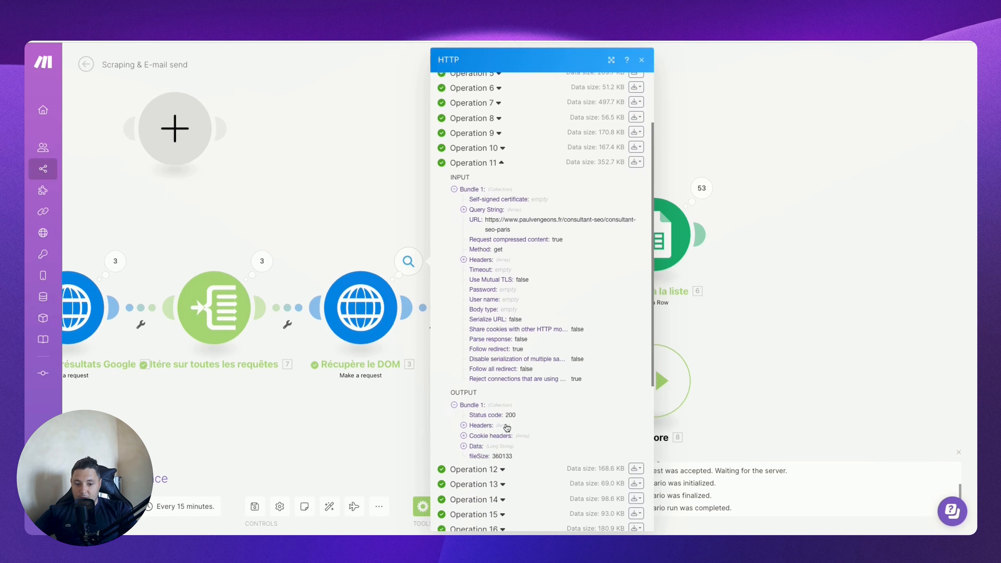
{"action": "scroll", "coordinate": [506, 427], "scroll_direction": "down", "scroll_amount": 2}
{"action": "left_click", "coordinate": [463, 392]}
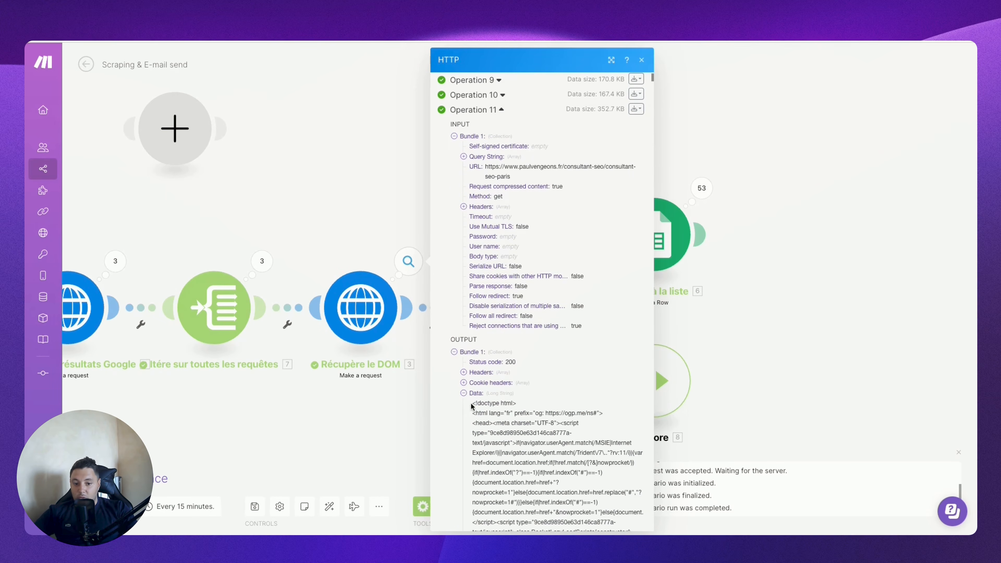
{"action": "left_click_drag", "start_coordinate": [471, 406], "coordinate": [562, 521]}
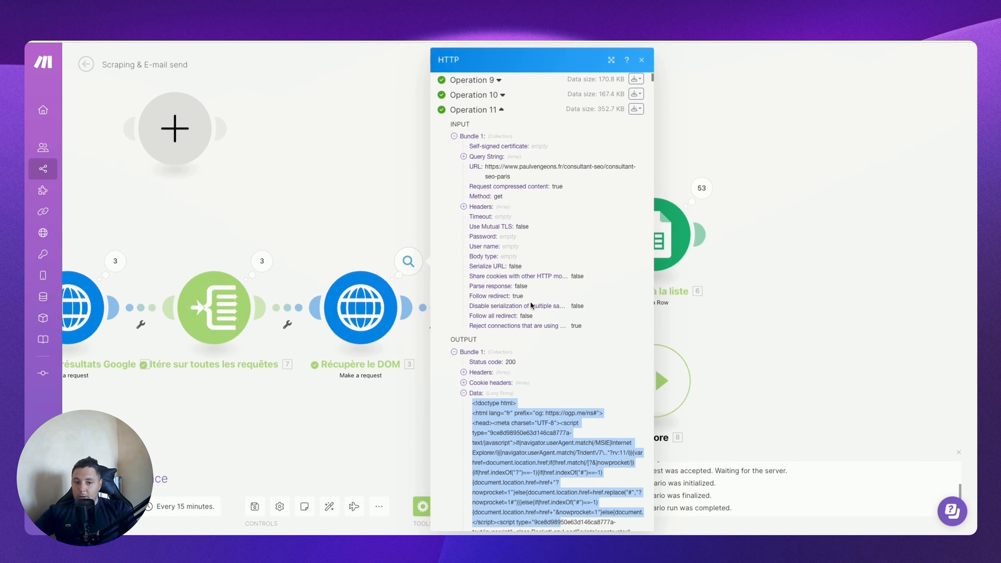
{"action": "left_click", "coordinate": [355, 182]}
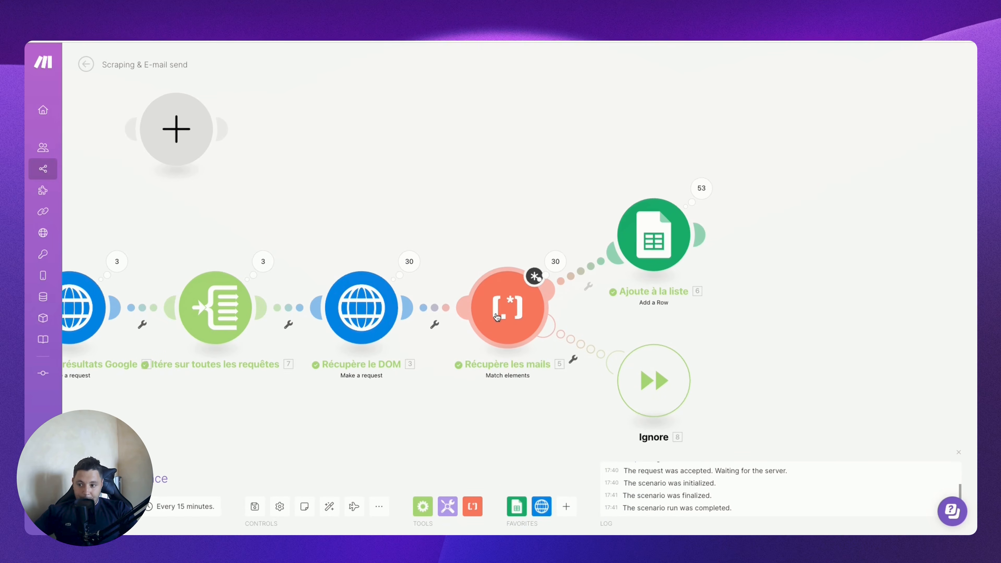
Step: Recheck the Récupère les mails module's Email pattern and its text mapped to the DOM module's Data, and save the settings
{"action": "left_click", "coordinate": [497, 317]}
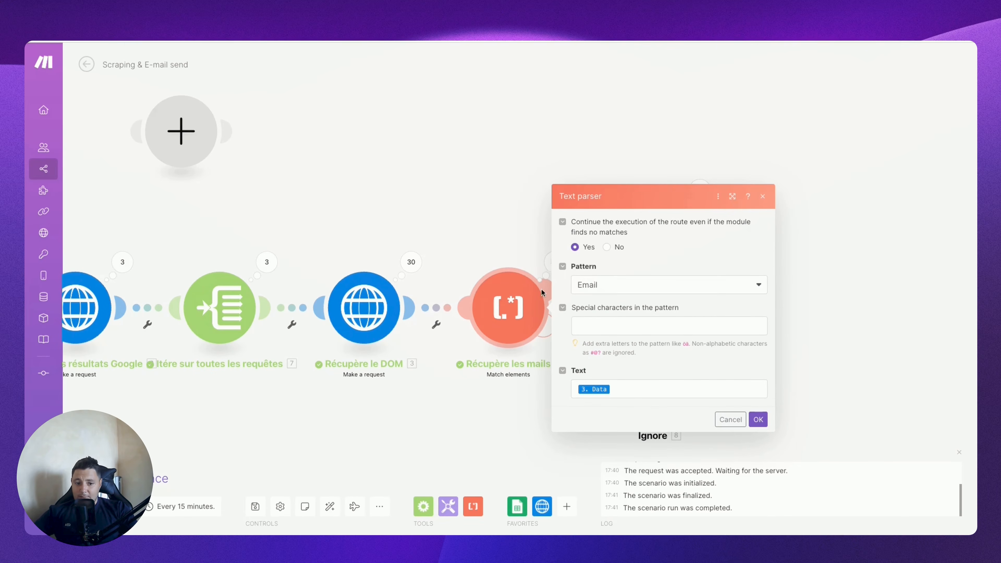
{"action": "left_click", "coordinate": [620, 389]}
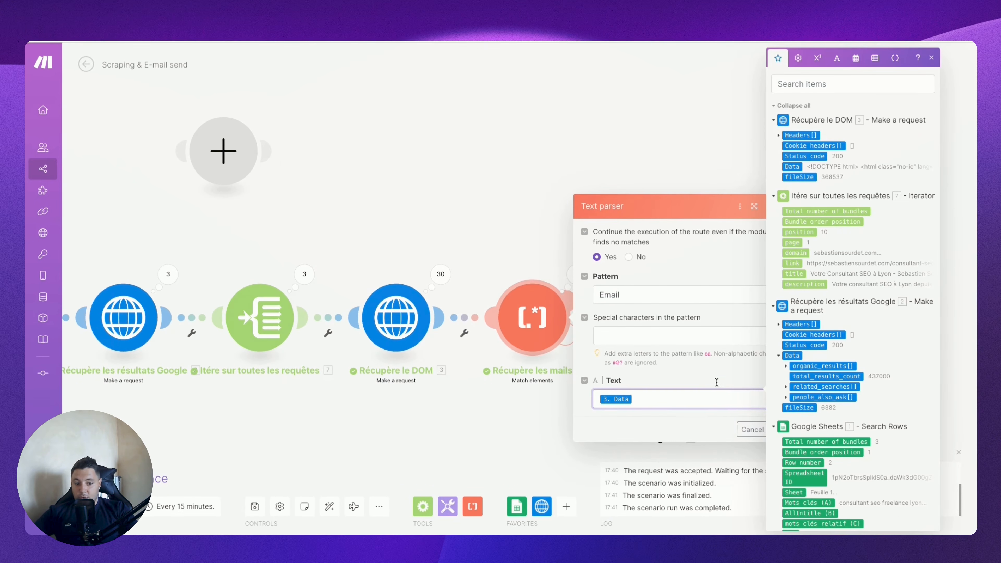
{"action": "left_click", "coordinate": [717, 387]}
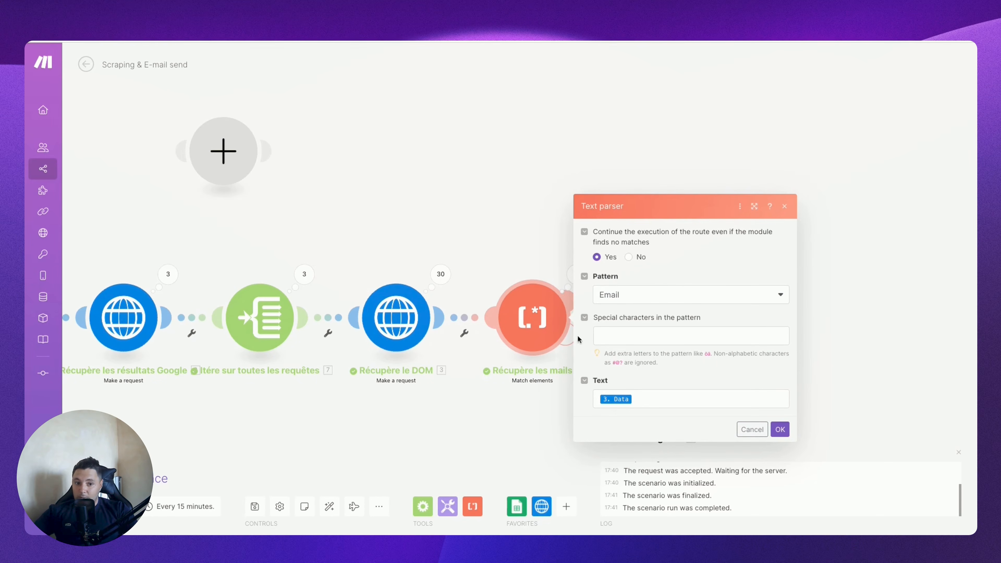
{"action": "left_click", "coordinate": [779, 429]}
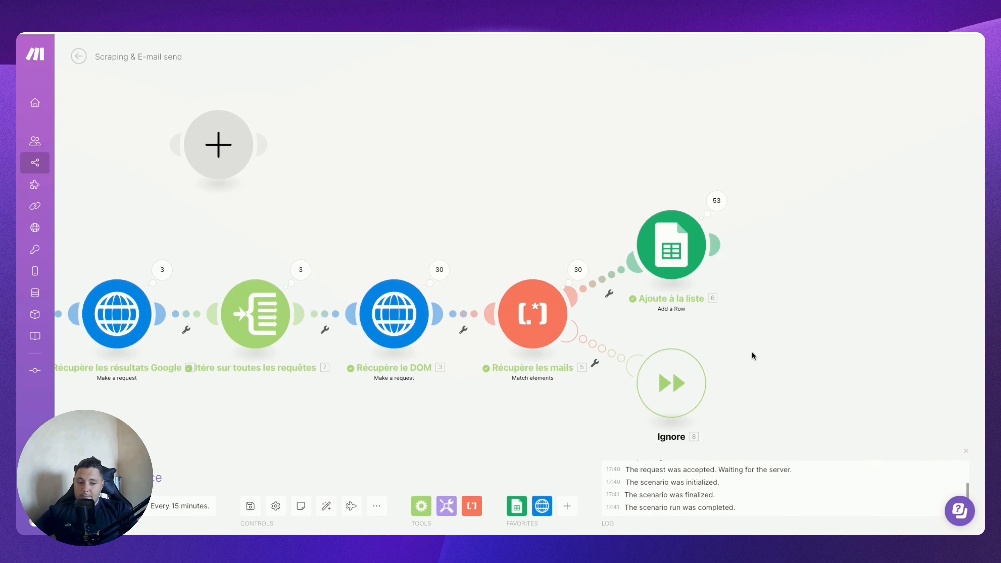
Step: Look for the error handler option on the Récupère les mails module and try adding an error handler to Ajoute à la liste
{"action": "scroll", "coordinate": [752, 356], "scroll_direction": "down", "scroll_amount": 1}
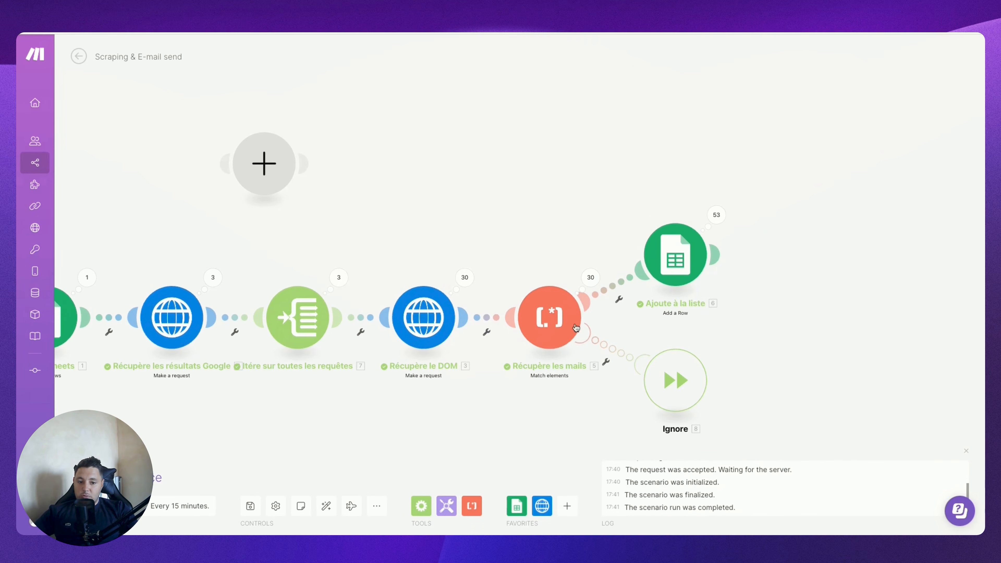
{"action": "scroll", "coordinate": [556, 414], "scroll_direction": "down", "scroll_amount": 1}
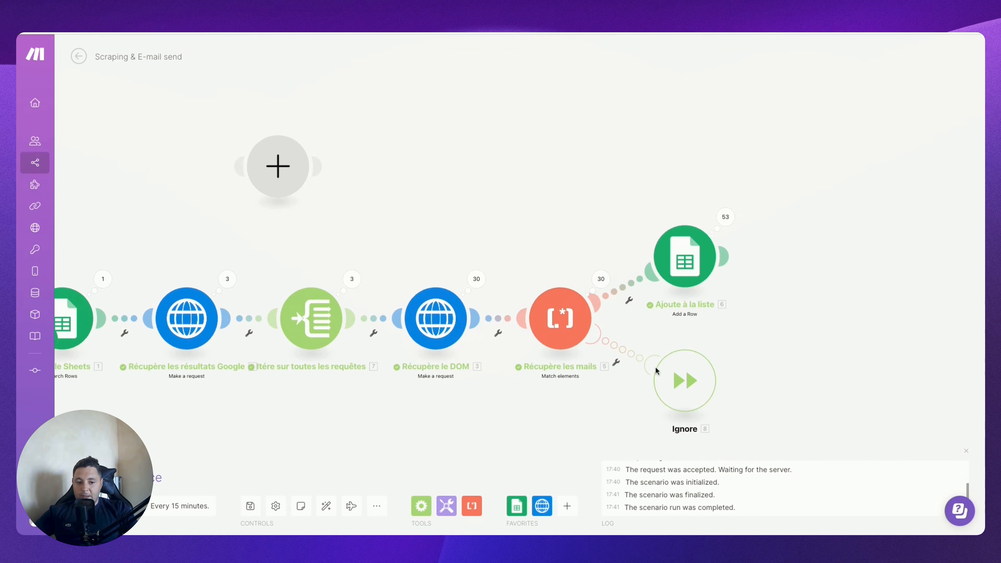
{"action": "right_click", "coordinate": [570, 322]}
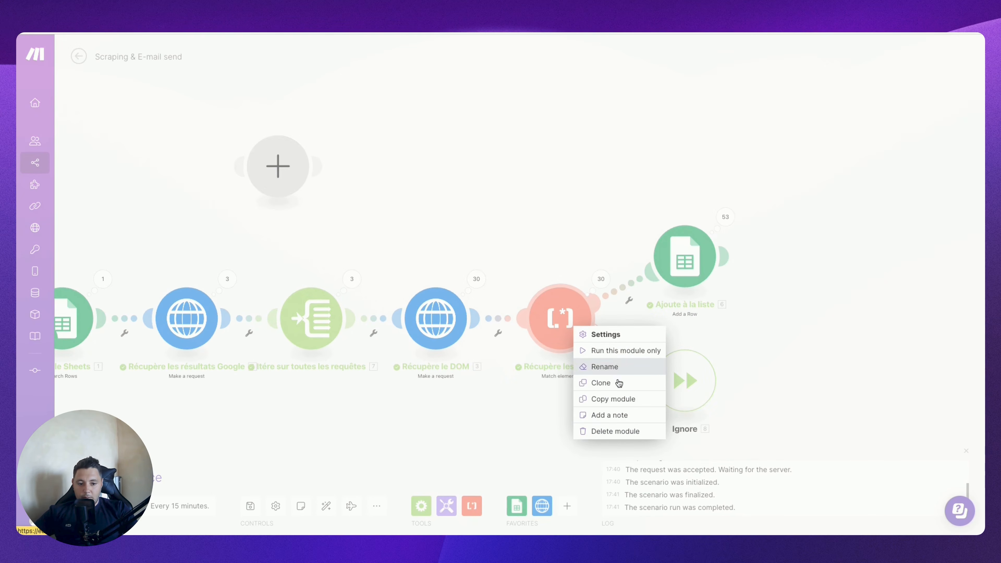
{"action": "left_click", "coordinate": [483, 413]}
{"action": "right_click", "coordinate": [539, 312]}
{"action": "key", "text": "Escape"}
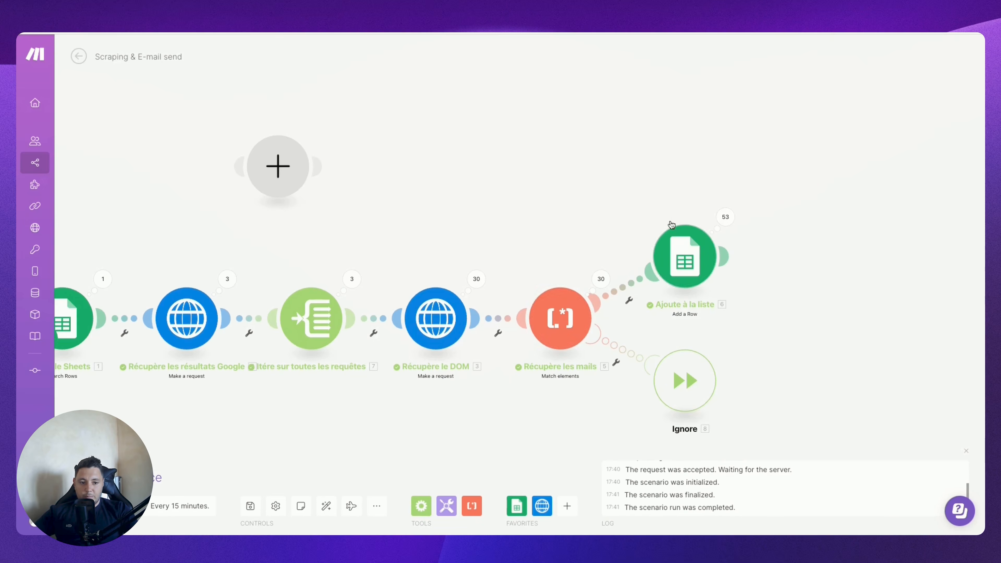
{"action": "right_click", "coordinate": [685, 256]}
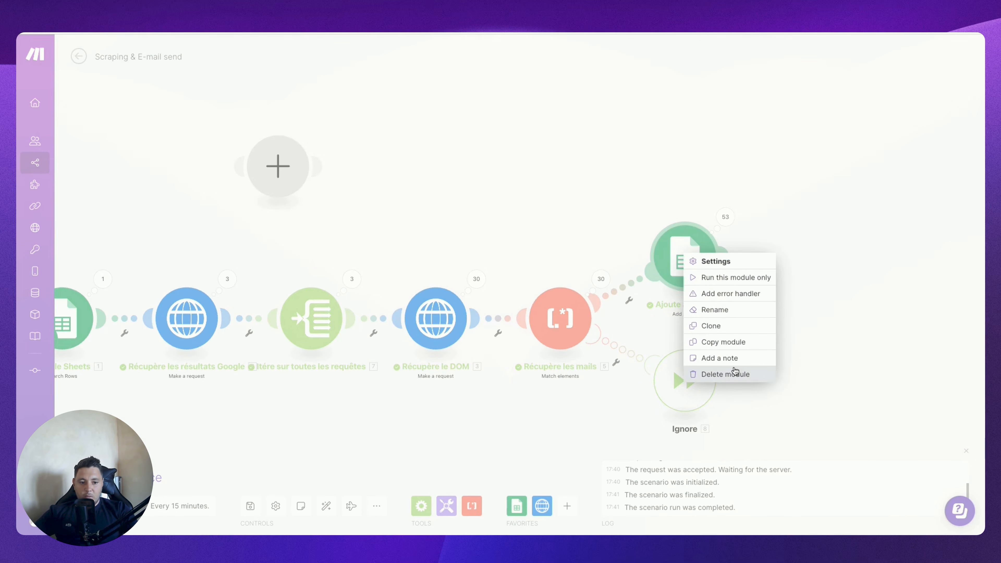
{"action": "left_click", "coordinate": [735, 293]}
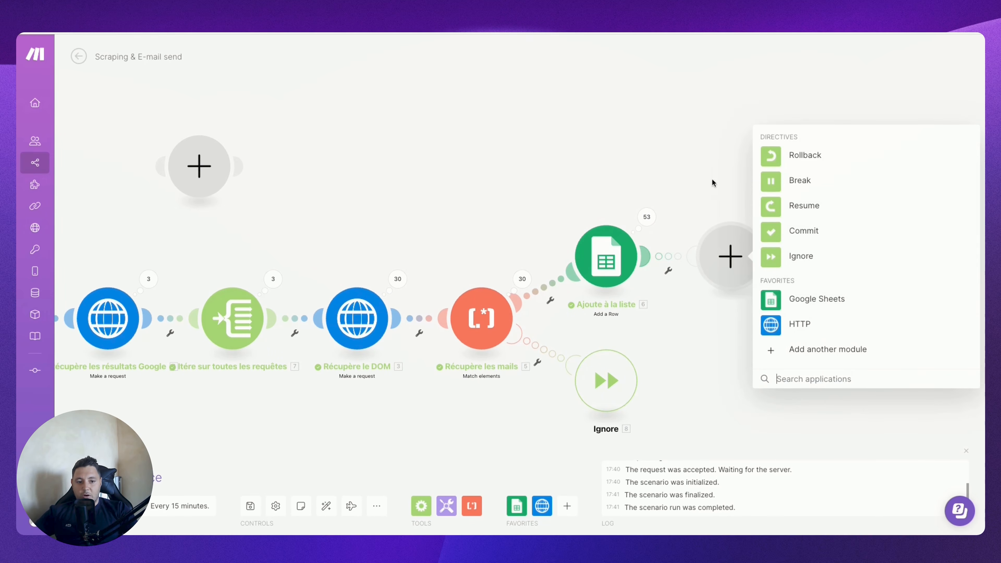
{"action": "left_click", "coordinate": [720, 188]}
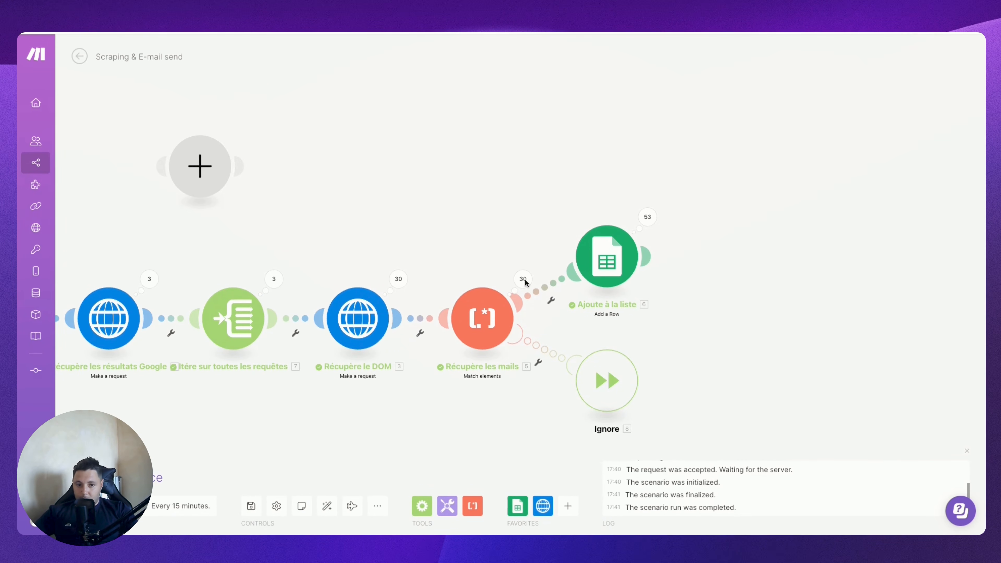
Step: Examine Operation 5 in the Récupère les mails module's output, highlighting the e-mail matches of both bundles
{"action": "left_click", "coordinate": [522, 280]}
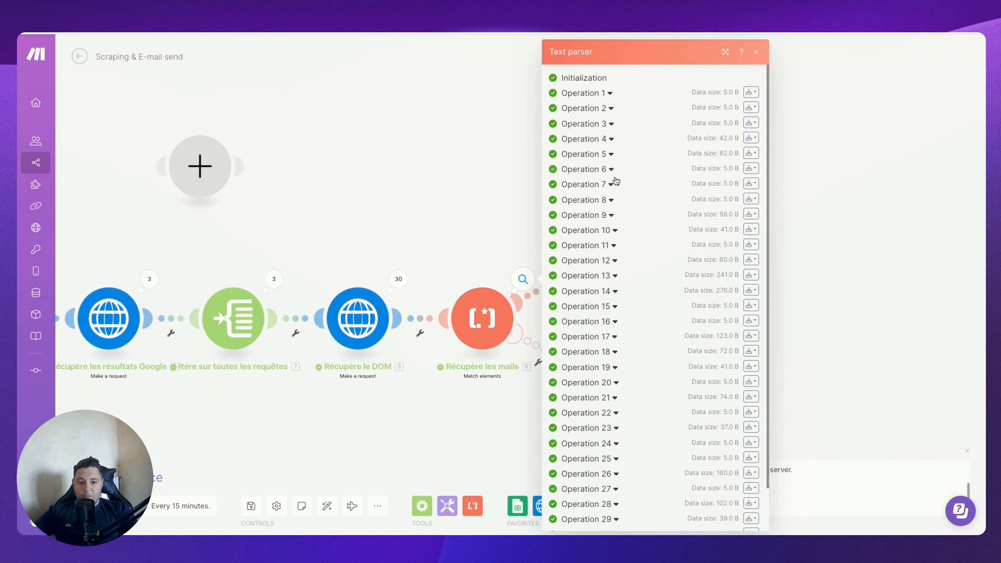
{"action": "left_click", "coordinate": [612, 155]}
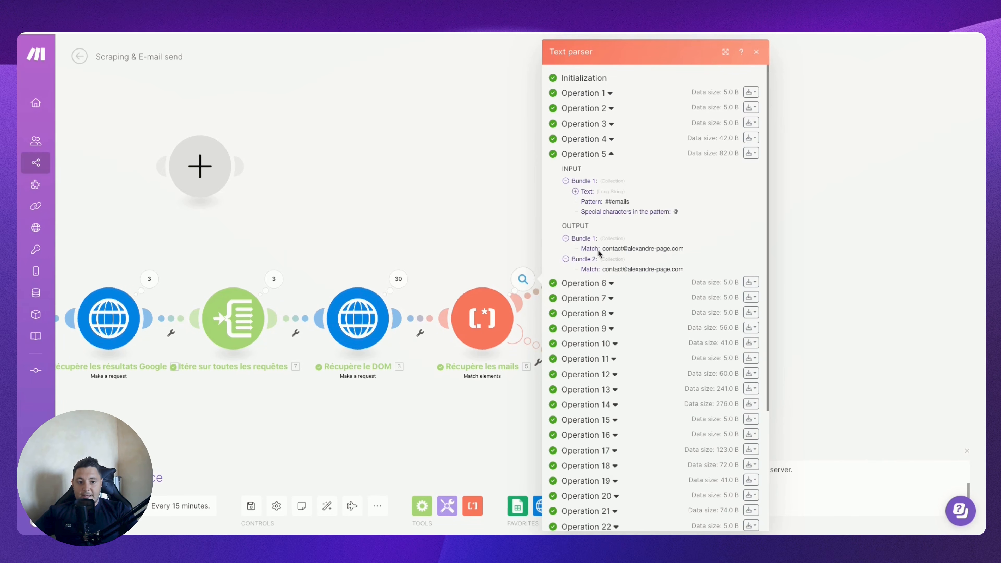
{"action": "left_click_drag", "start_coordinate": [601, 248], "coordinate": [666, 248]}
{"action": "left_click_drag", "start_coordinate": [602, 272], "coordinate": [697, 273]}
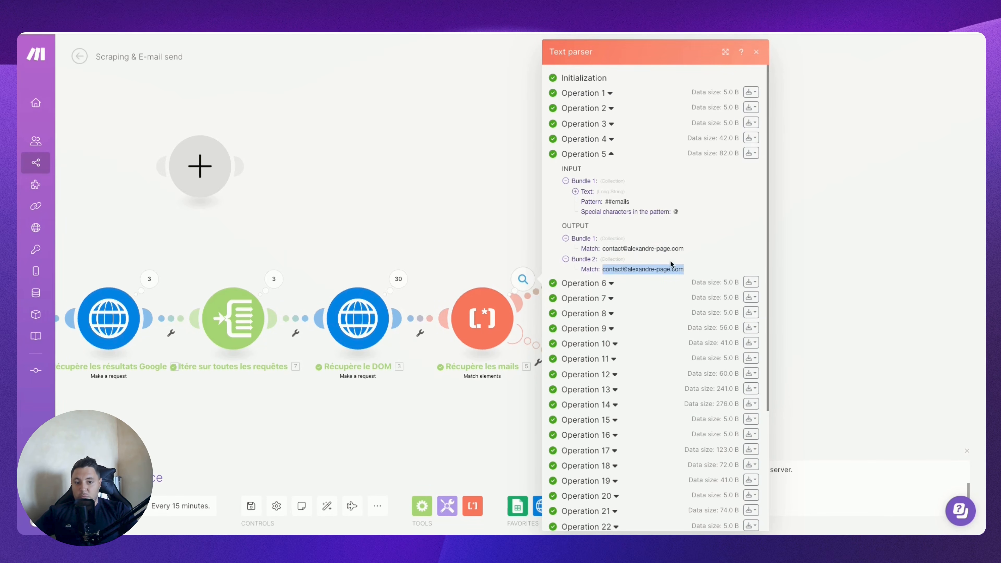
{"action": "left_click", "coordinate": [434, 136]}
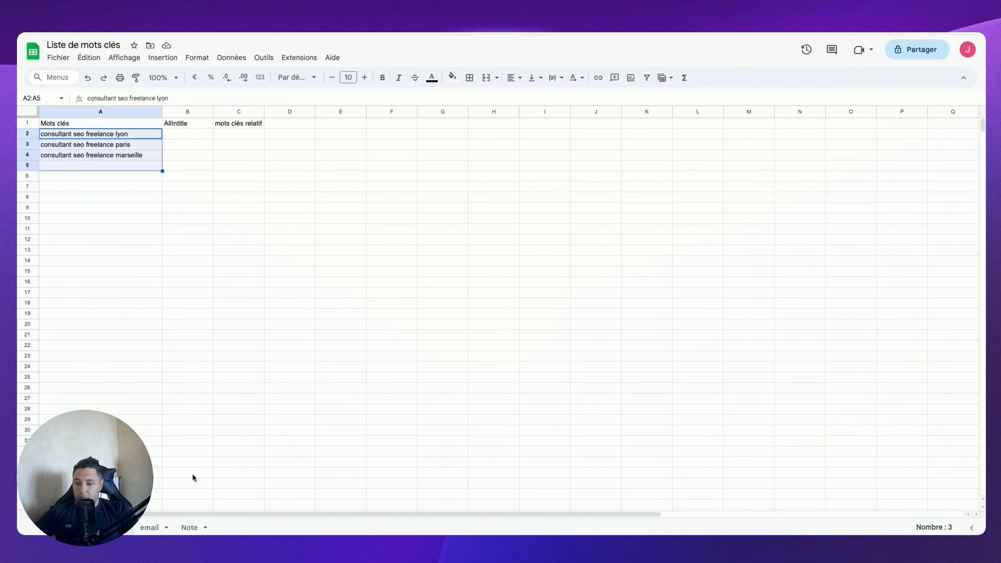
Step: View the spreadsheet's email sheet and, back in Make, search the Google Sheets actions for "add" for a module following Ajoute à la liste
{"action": "left_click", "coordinate": [149, 527]}
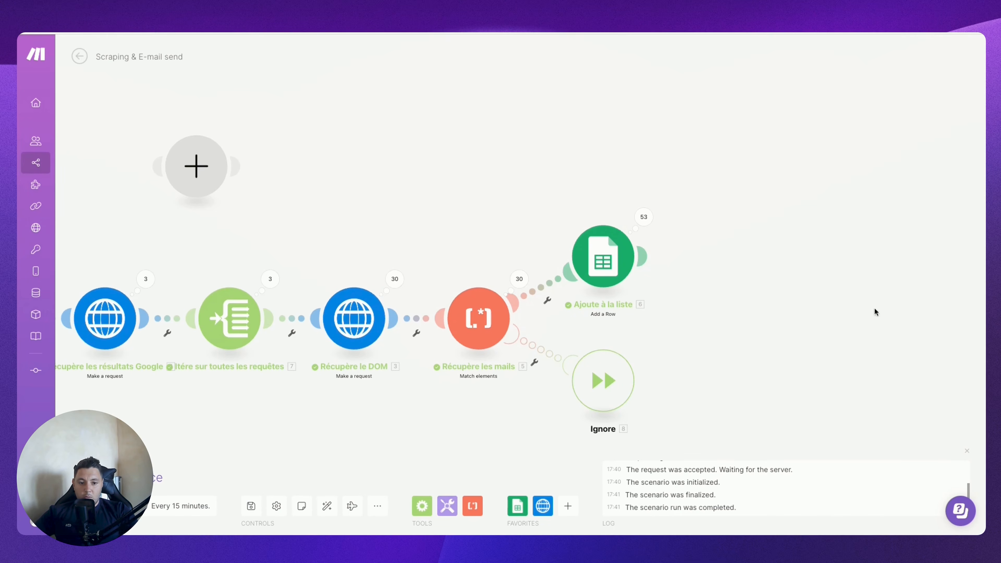
{"action": "right_click", "coordinate": [765, 219]}
{"action": "left_click", "coordinate": [784, 228]}
{"action": "left_click", "coordinate": [800, 177]}
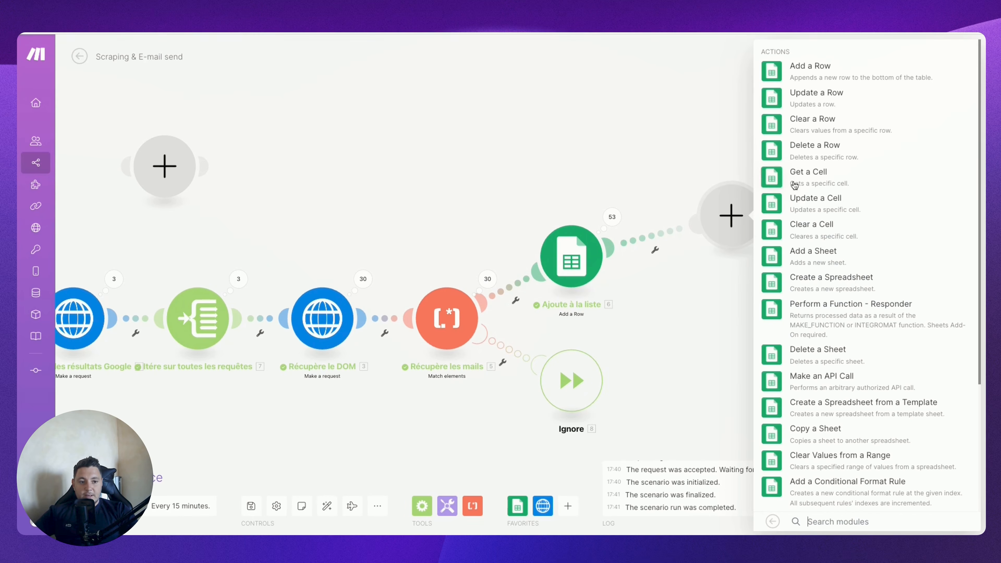
{"action": "type", "text": "add"}
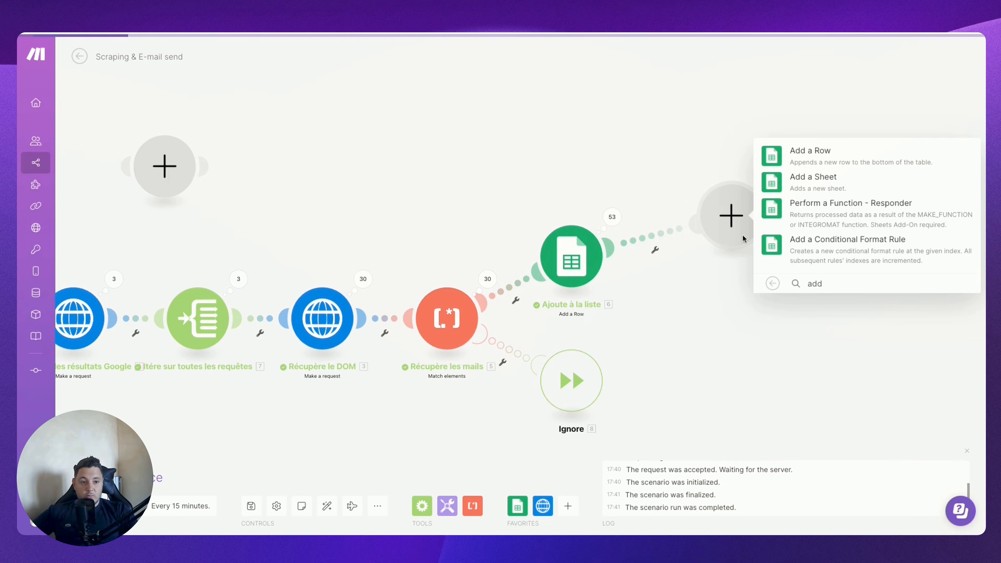
{"action": "left_click", "coordinate": [726, 134]}
Step: Review the Ajoute à la liste module's spreadsheet, email sheet and the Match and link mappings of its columns, and save the settings
{"action": "left_click", "coordinate": [583, 250]}
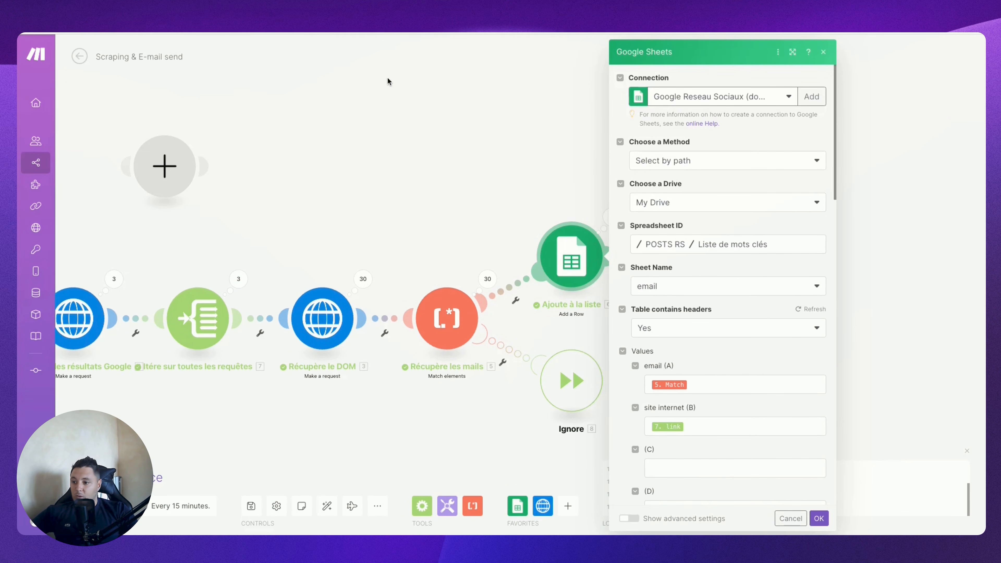
{"action": "scroll", "coordinate": [712, 367], "scroll_direction": "down", "scroll_amount": 5}
{"action": "scroll", "coordinate": [735, 367], "scroll_direction": "up", "scroll_amount": 5}
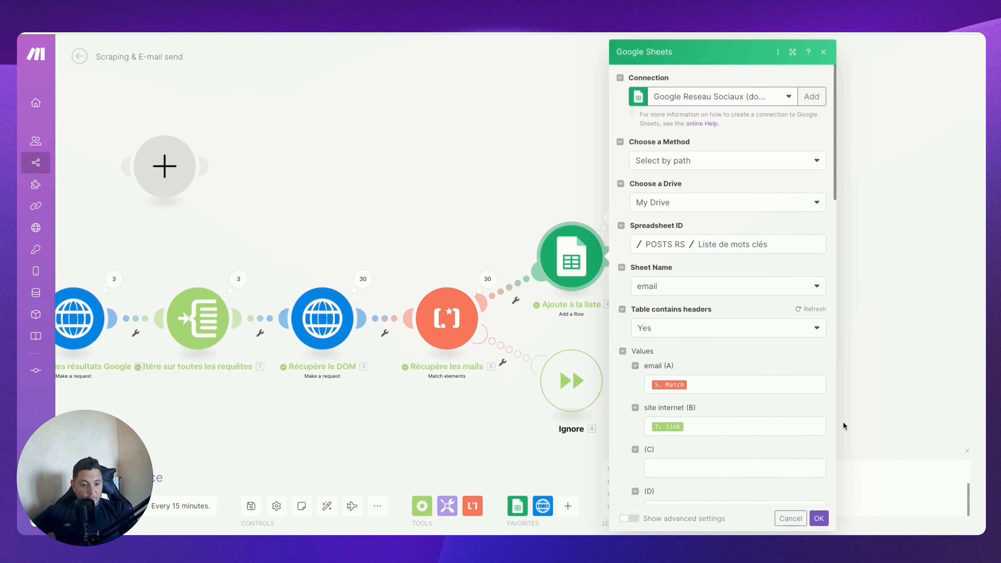
{"action": "left_click", "coordinate": [819, 518]}
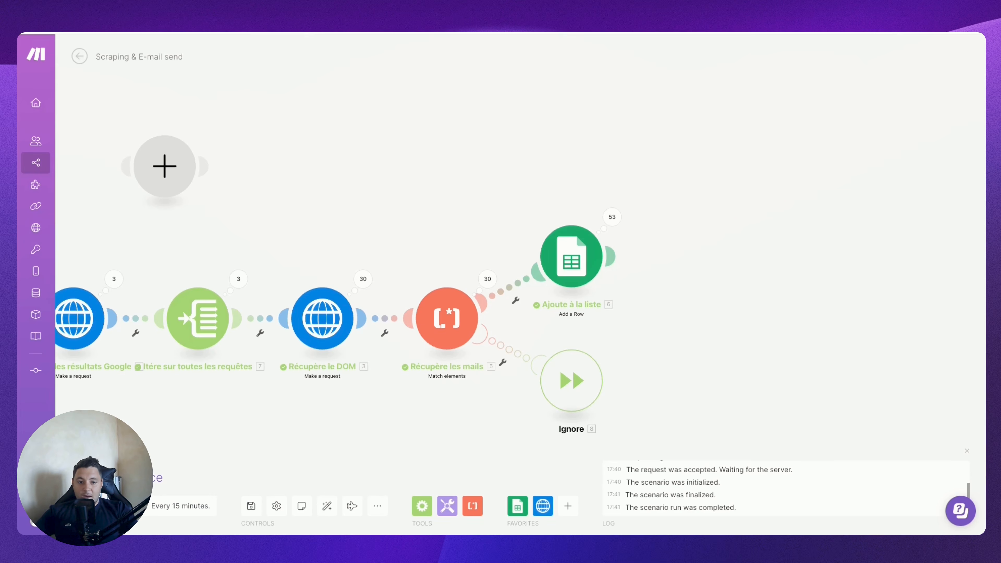
Step: Search the available applications for "emai" for a module following Ajoute à la liste, and close the list without choosing one
{"action": "left_click", "coordinate": [618, 258]}
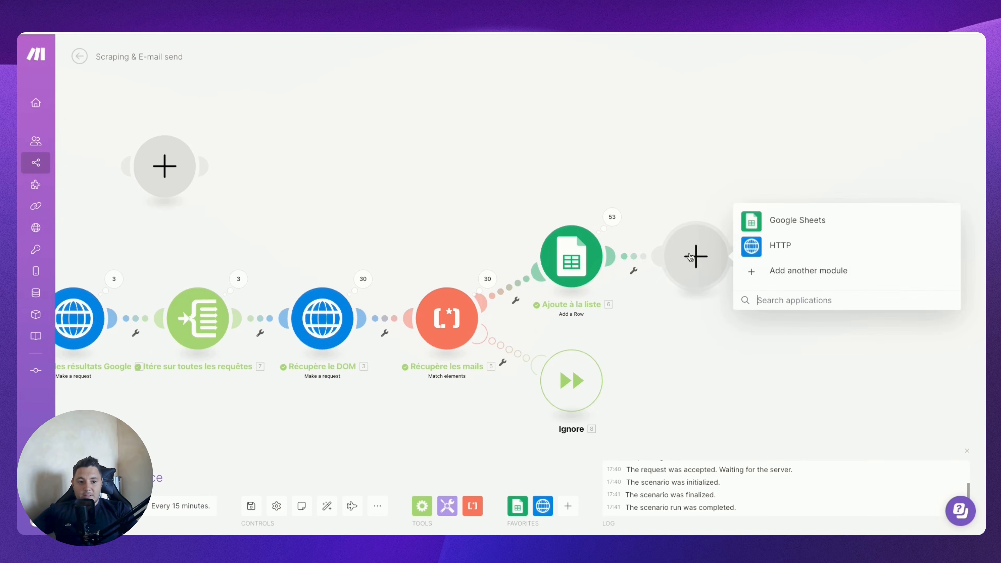
{"action": "left_click", "coordinate": [771, 270]}
{"action": "type", "text": "emai"}
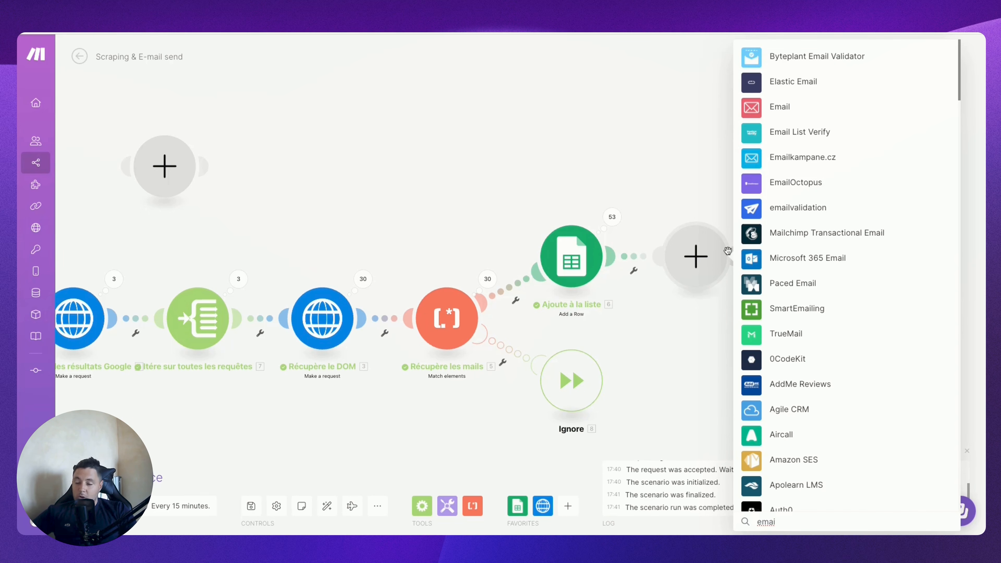
{"action": "scroll", "coordinate": [460, 226], "scroll_direction": "down", "scroll_amount": 1}
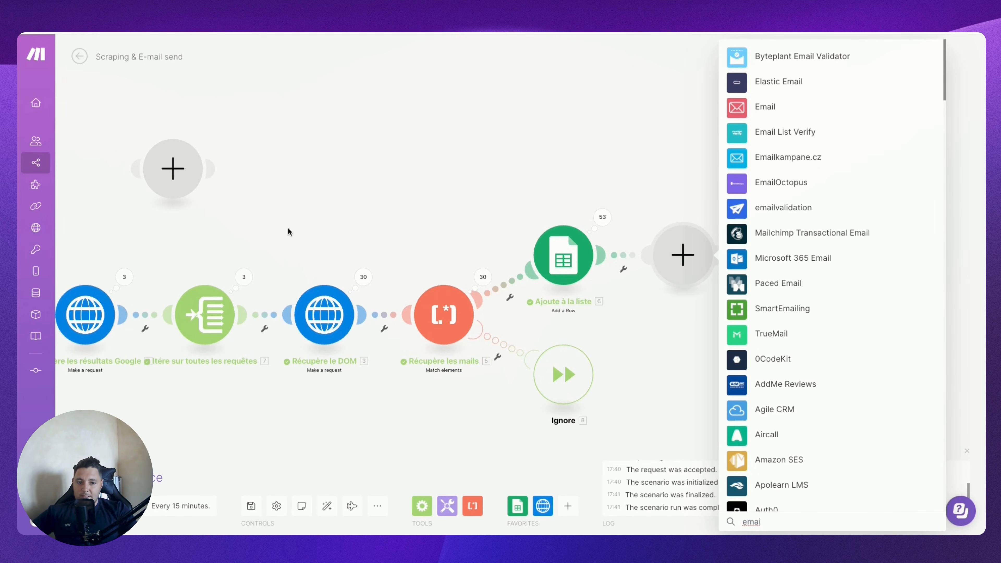
{"action": "left_click", "coordinate": [505, 119]}
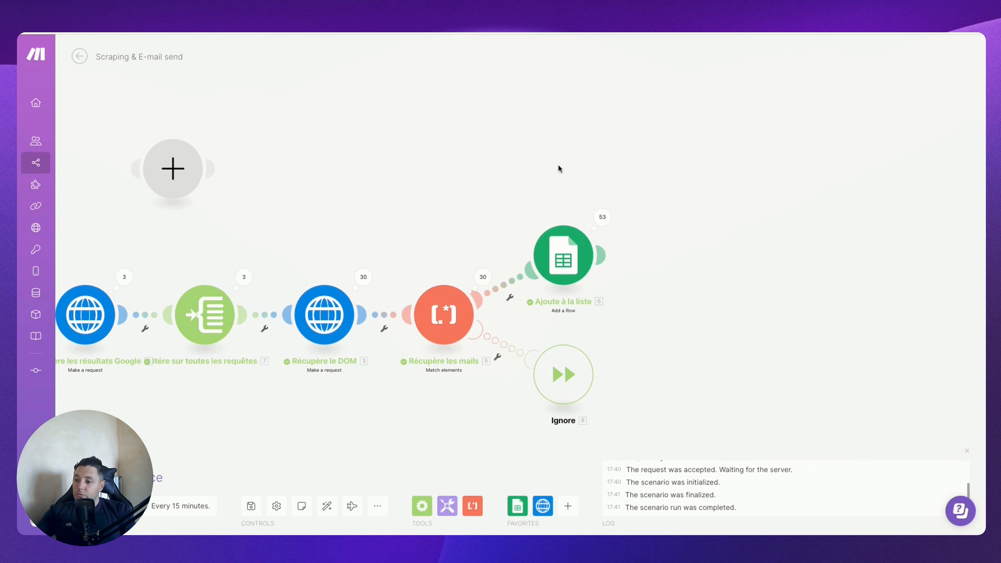